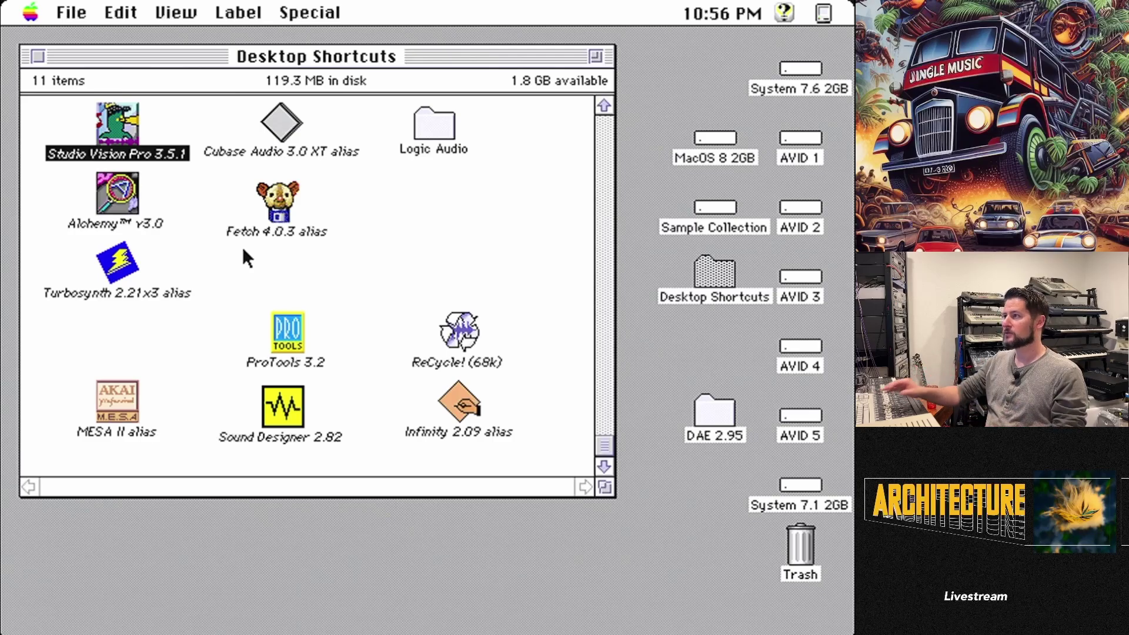
- Check the computer's system software version and memory information, and close that window
{"action": "left_click_drag", "start_coordinate": [29, 12], "coordinate": [47, 41]}
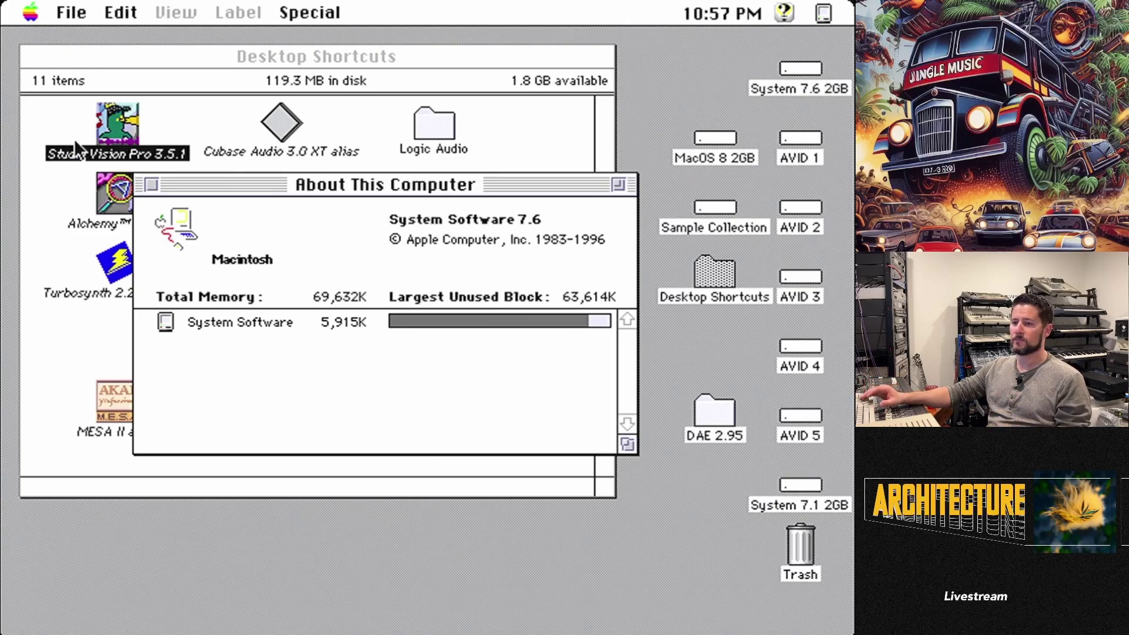
{"action": "left_click", "coordinate": [147, 188]}
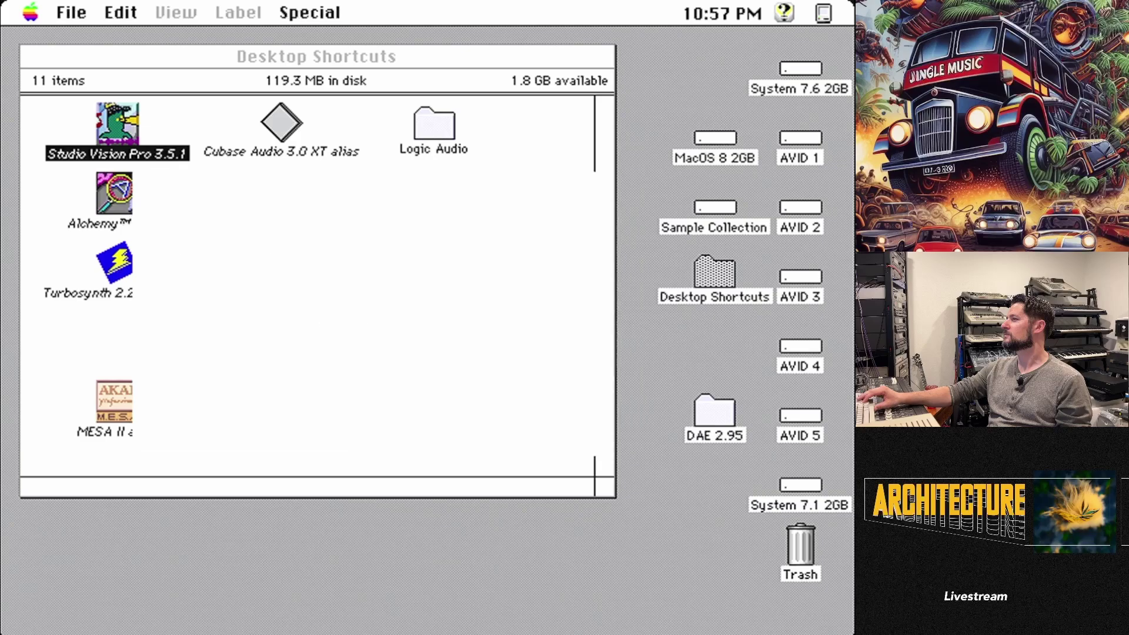
- Launch Studio Vision Pro 3.5.1 and open the S3200 Minimal House file from the AVID 1 drive
{"action": "double_click", "coordinate": [122, 125]}
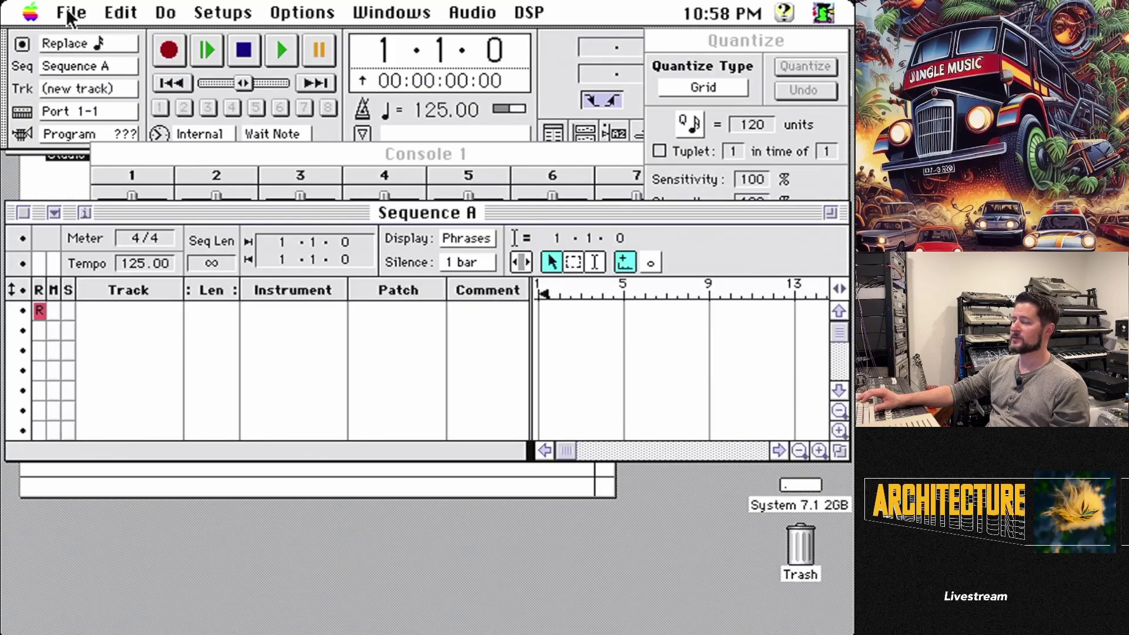
{"action": "left_click_drag", "start_coordinate": [74, 15], "coordinate": [74, 55]}
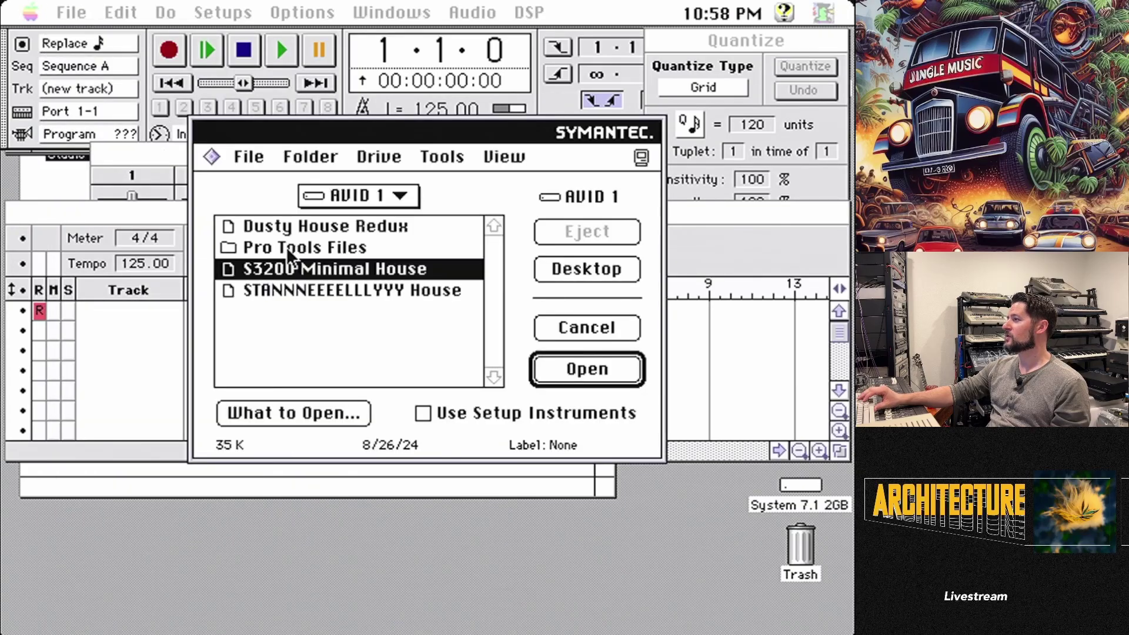
{"action": "double_click", "coordinate": [281, 267]}
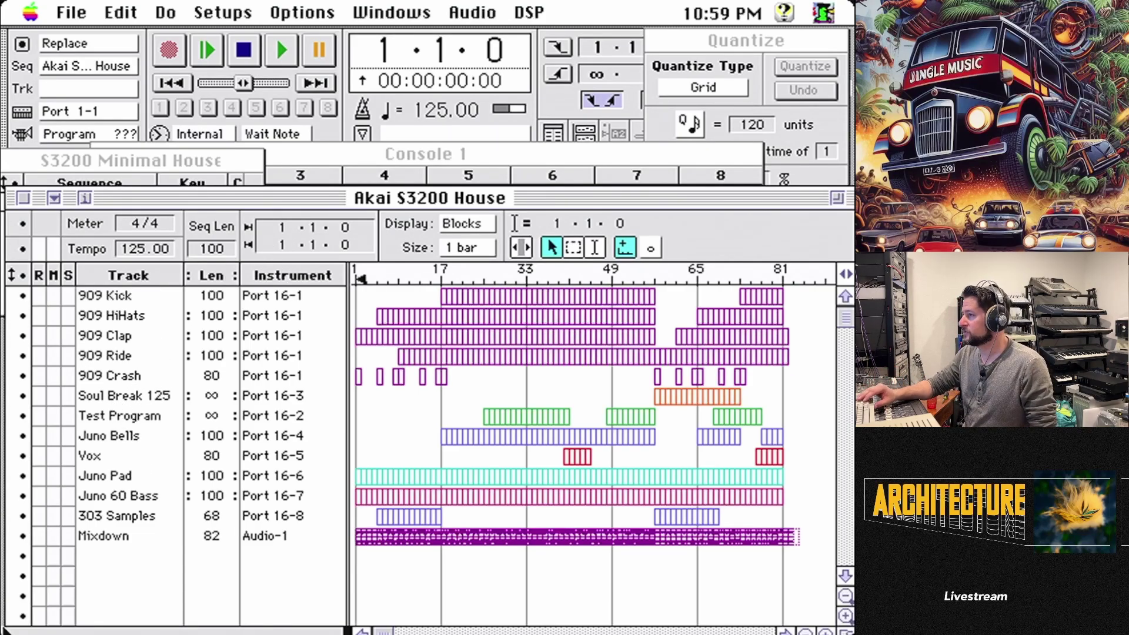
- Solo the Mixdown track and play the sequence from the start, pausing at bar 21
{"action": "left_click", "coordinate": [69, 536]}
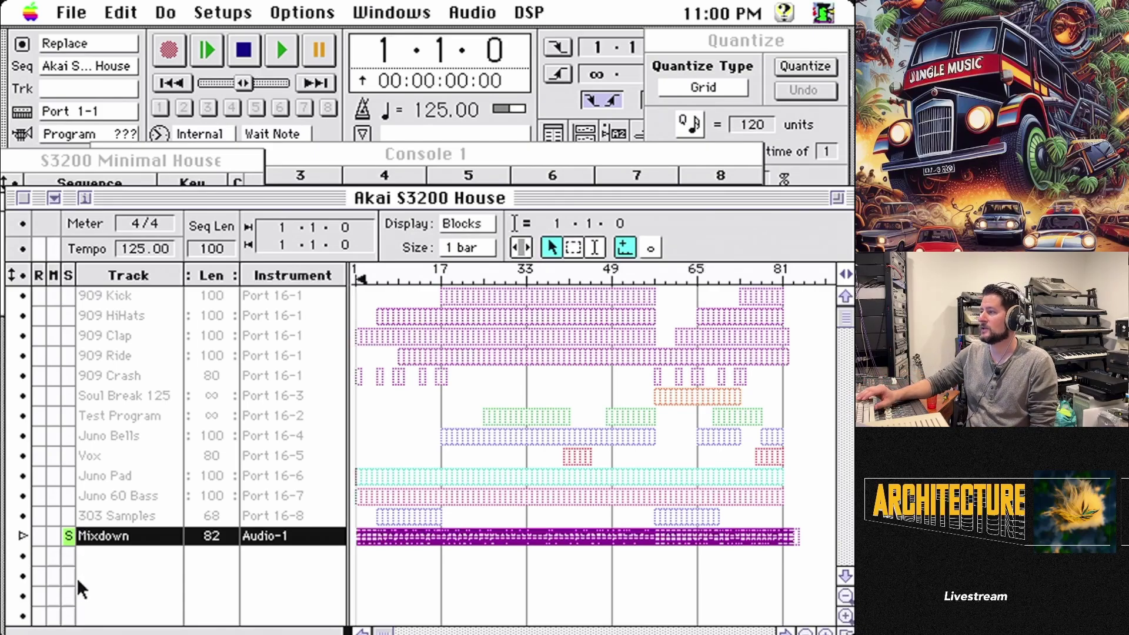
{"action": "left_click", "coordinate": [209, 48]}
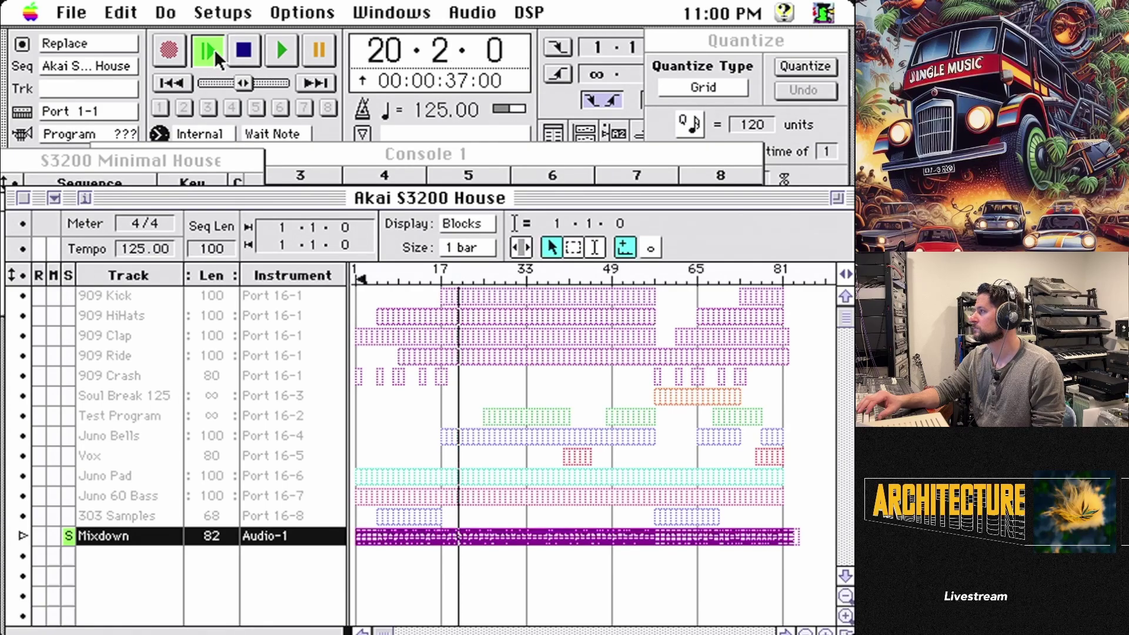
{"action": "key", "text": "KP_Decimal"}
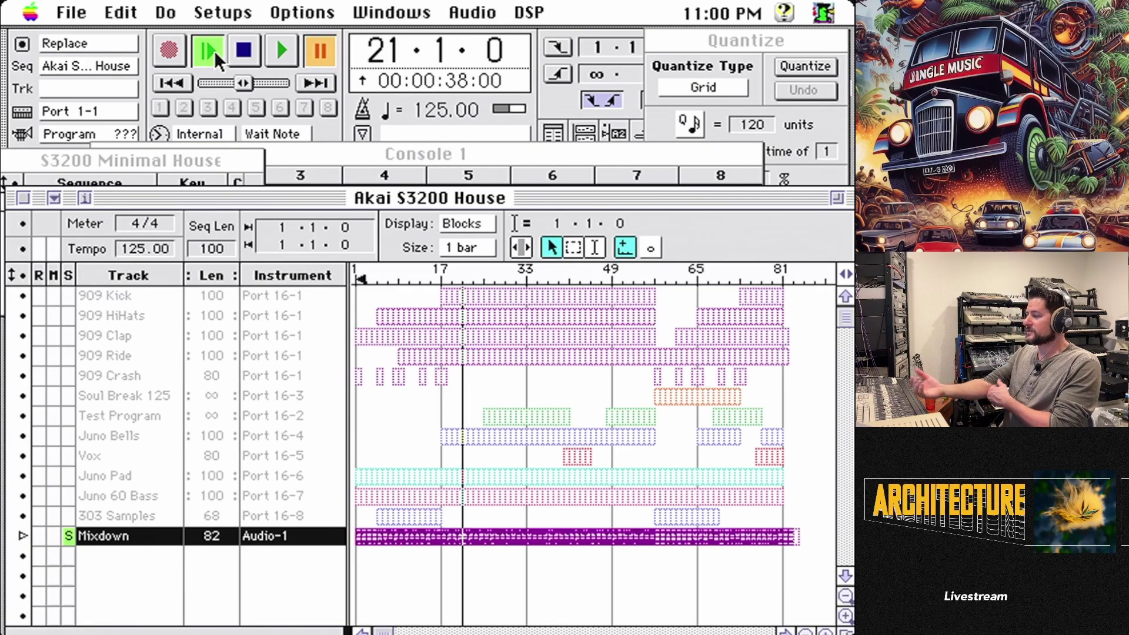
- Unsolo and mute the Mixdown track, and solo the 909 Kick, HiHats, Clap, Ride and Crash tracks
{"action": "left_click", "coordinate": [73, 534]}
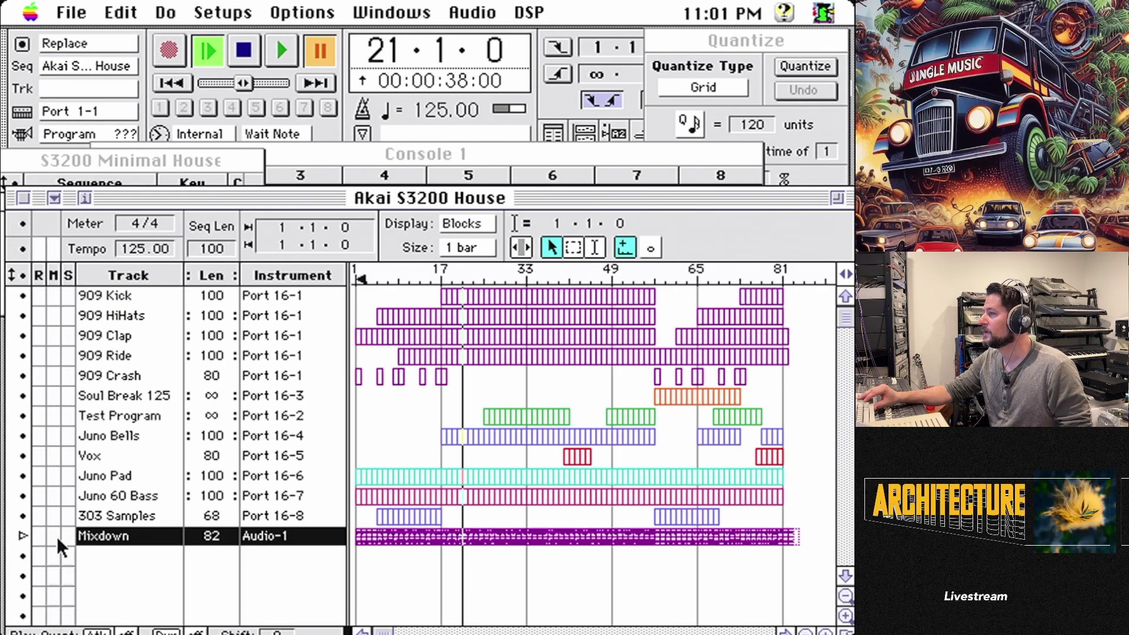
{"action": "left_click", "coordinate": [56, 536]}
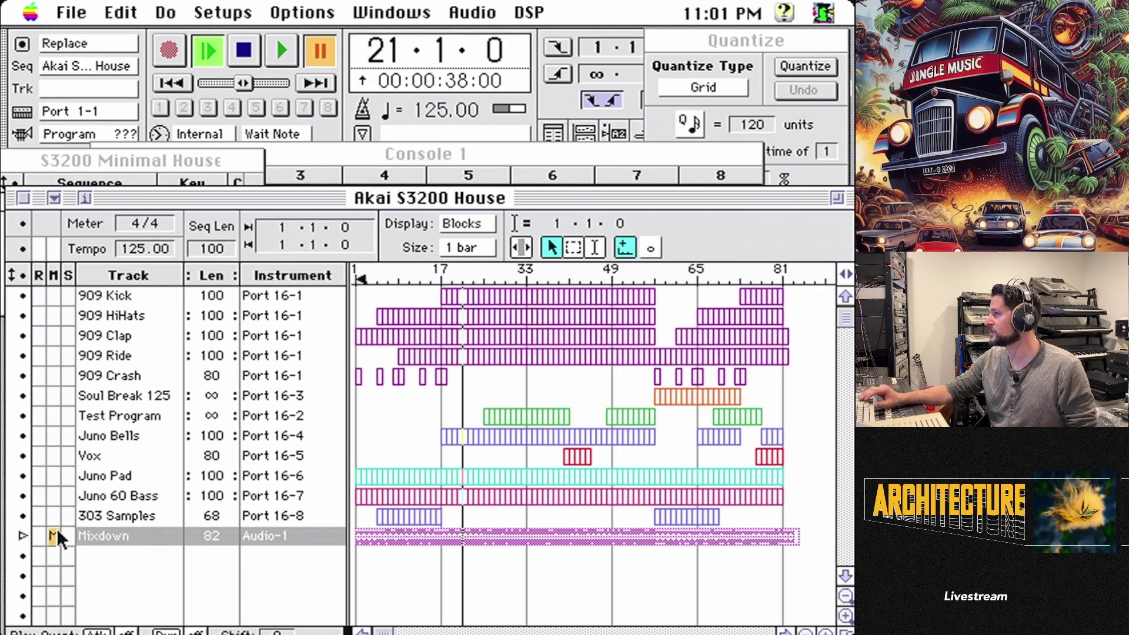
{"action": "left_click", "coordinate": [70, 296]}
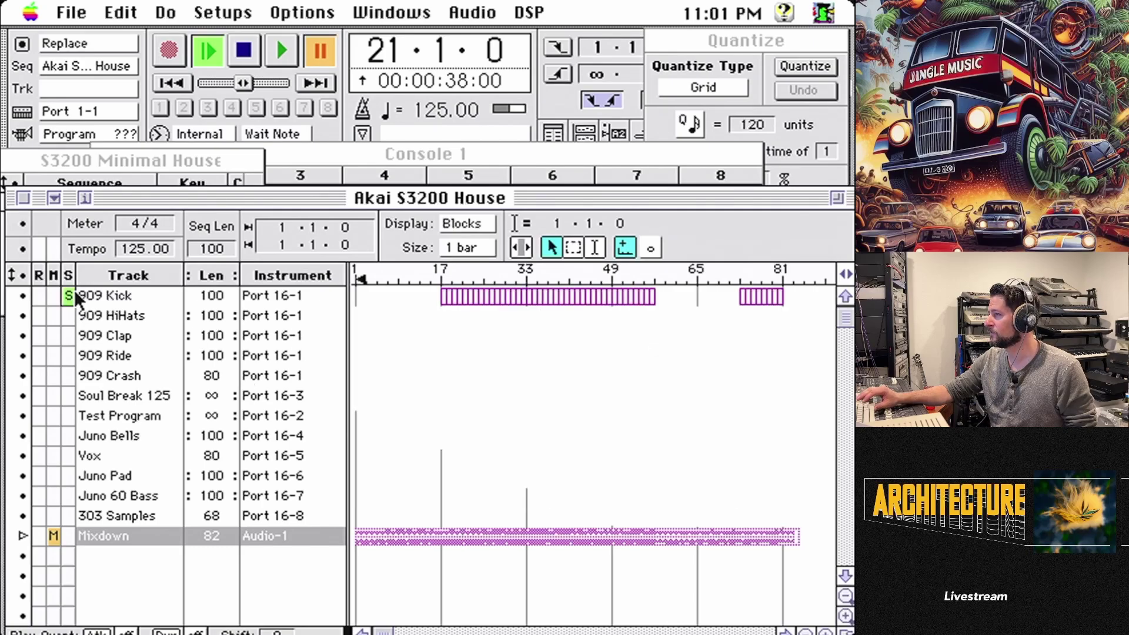
{"action": "left_click", "coordinate": [73, 318]}
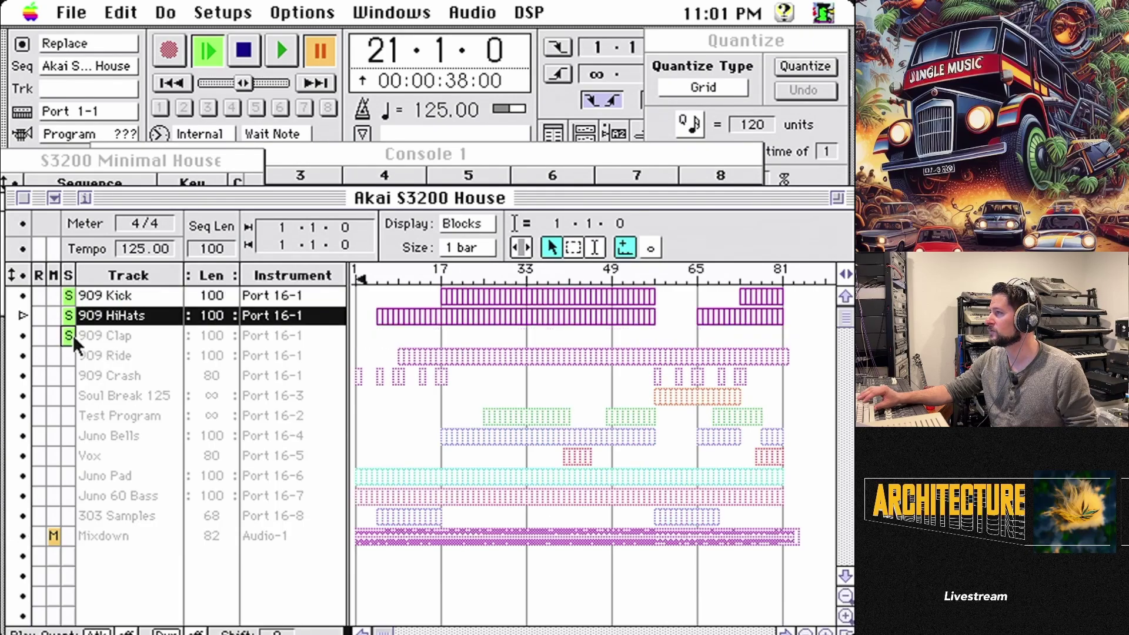
{"action": "left_click", "coordinate": [73, 335]}
{"action": "left_click", "coordinate": [72, 355]}
{"action": "left_click", "coordinate": [72, 375]}
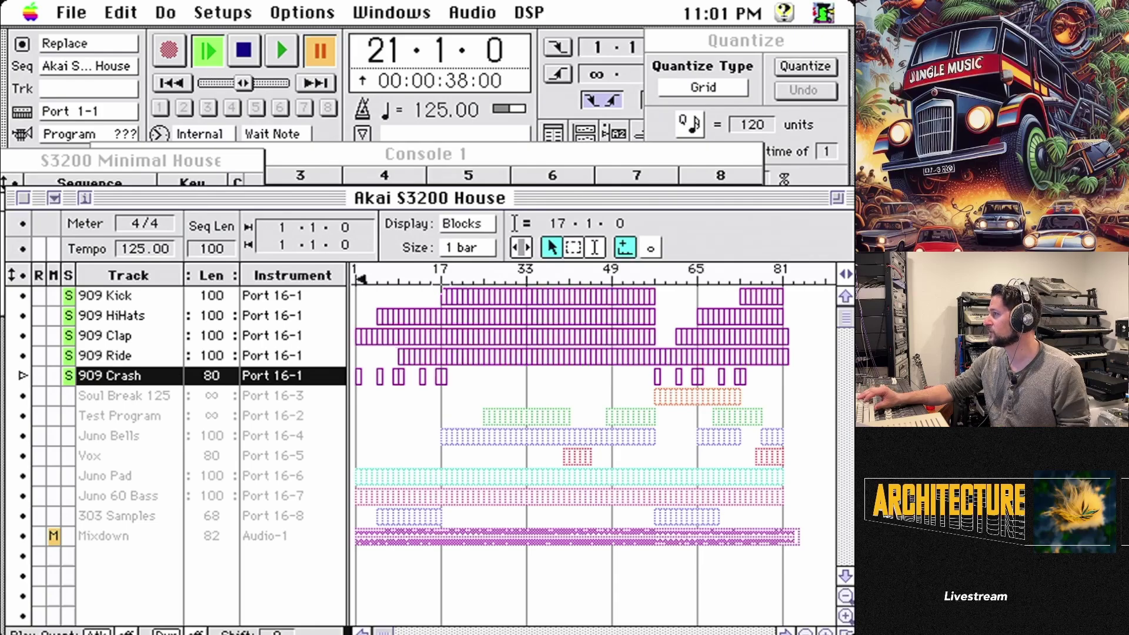
- Play the soloed 909 drums from bar 17, view the 909 Kick notes in the editor, and pause playback
{"action": "left_click", "coordinate": [440, 295]}
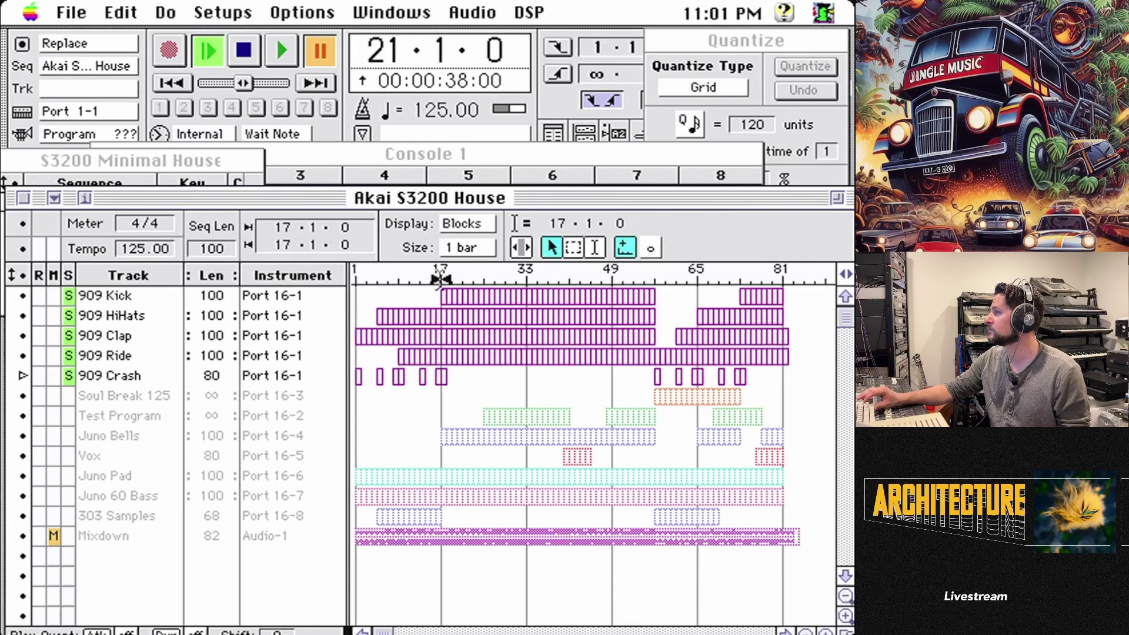
{"action": "left_click", "coordinate": [282, 51]}
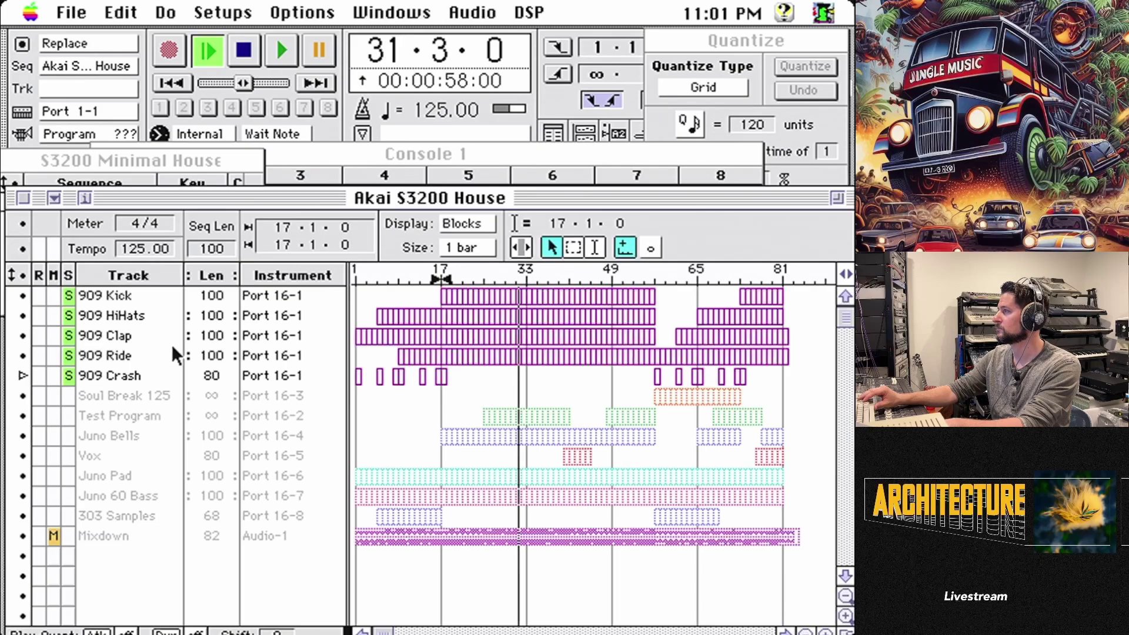
{"action": "double_click", "coordinate": [527, 297]}
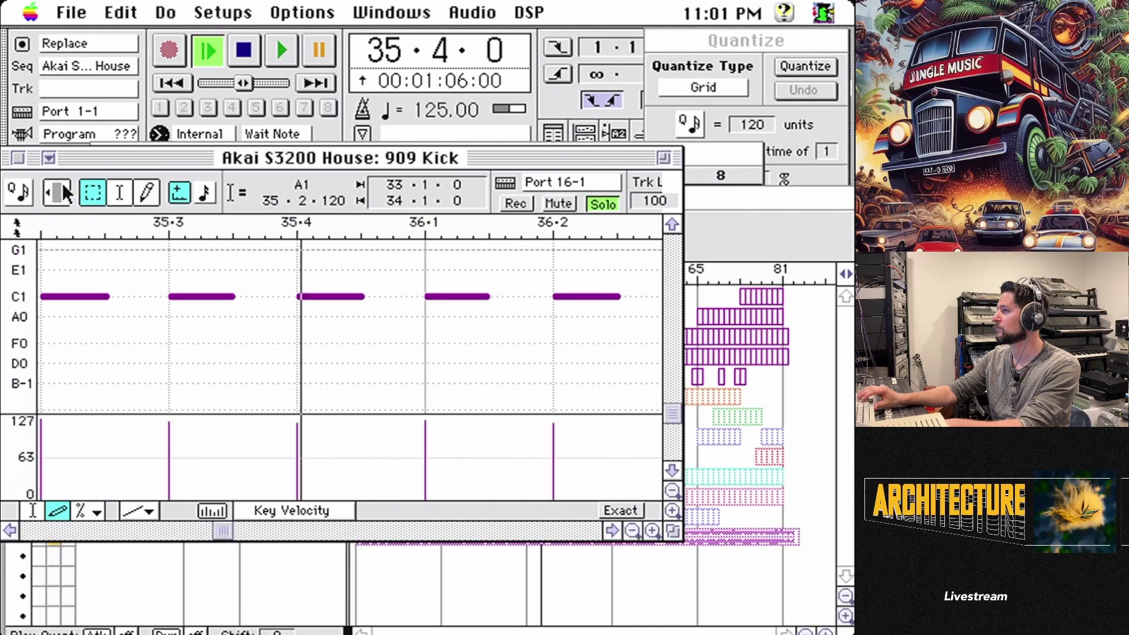
{"action": "left_click", "coordinate": [19, 157]}
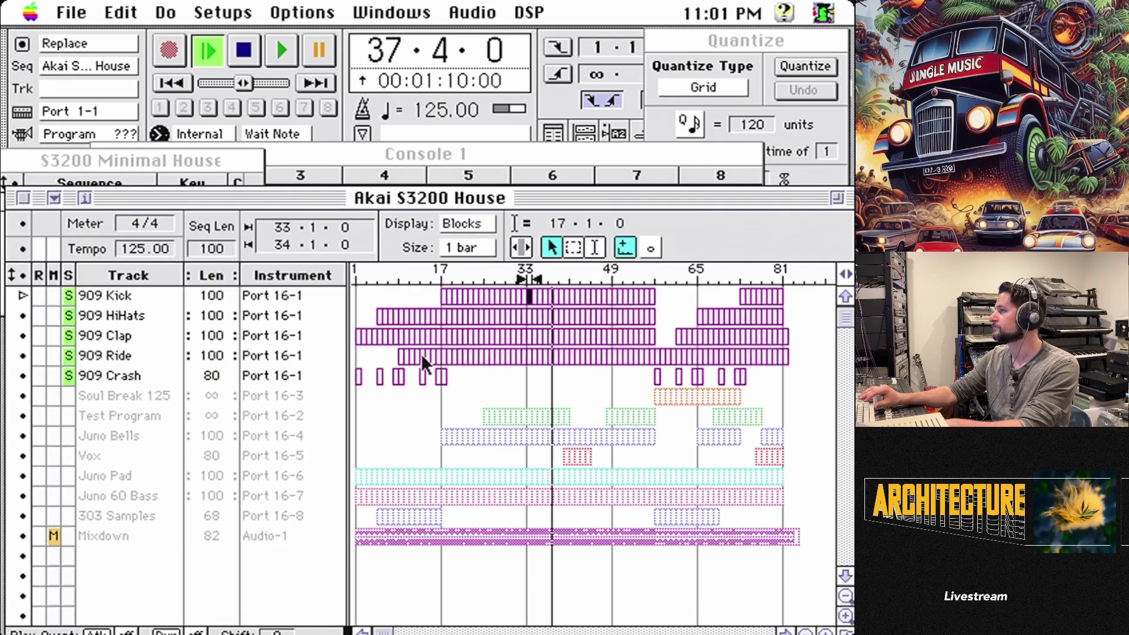
{"action": "key", "text": "space"}
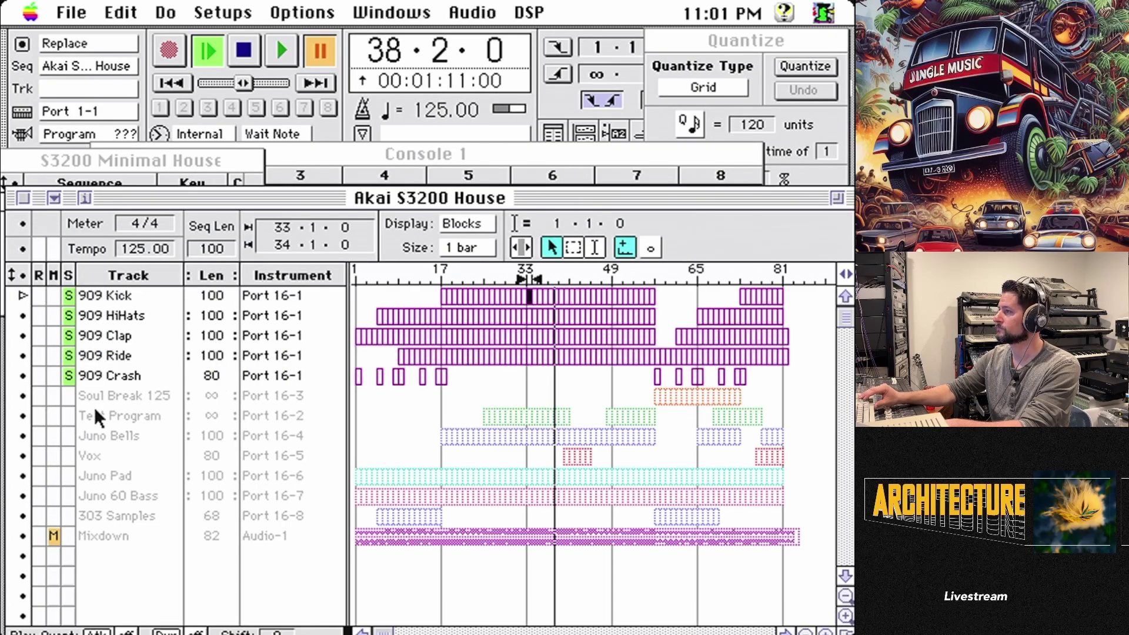
- Unsolo the five 909 drum tracks and solo the Soul Break 125 track
{"action": "left_click", "coordinate": [69, 375]}
{"action": "left_click", "coordinate": [67, 355]}
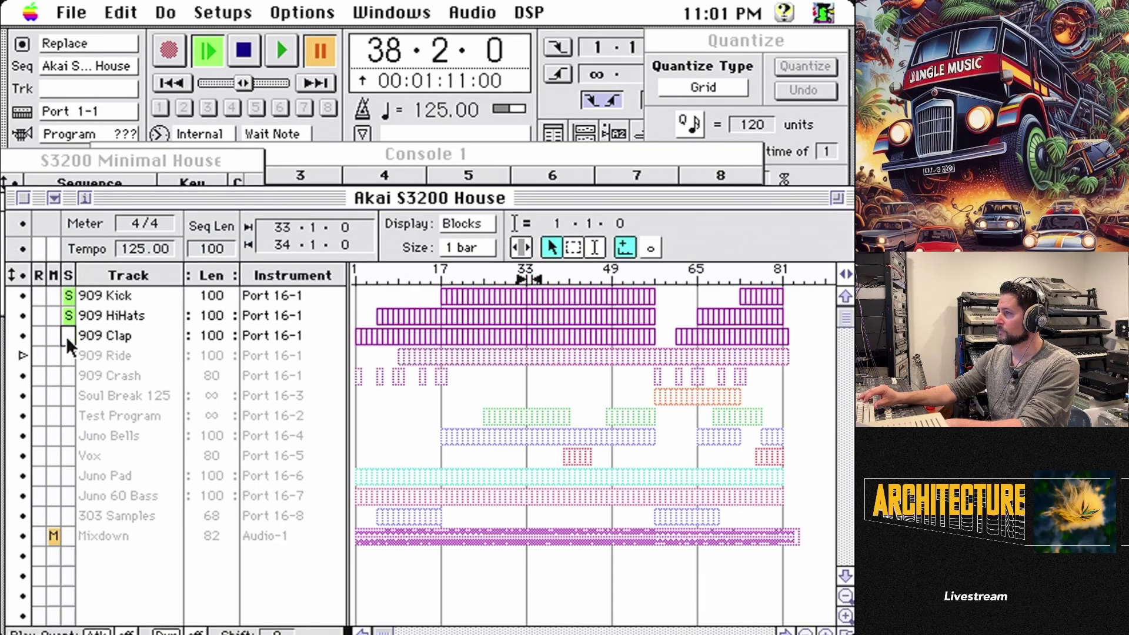
{"action": "left_click", "coordinate": [67, 336]}
{"action": "left_click", "coordinate": [66, 315]}
{"action": "left_click", "coordinate": [66, 296]}
{"action": "left_click", "coordinate": [68, 395]}
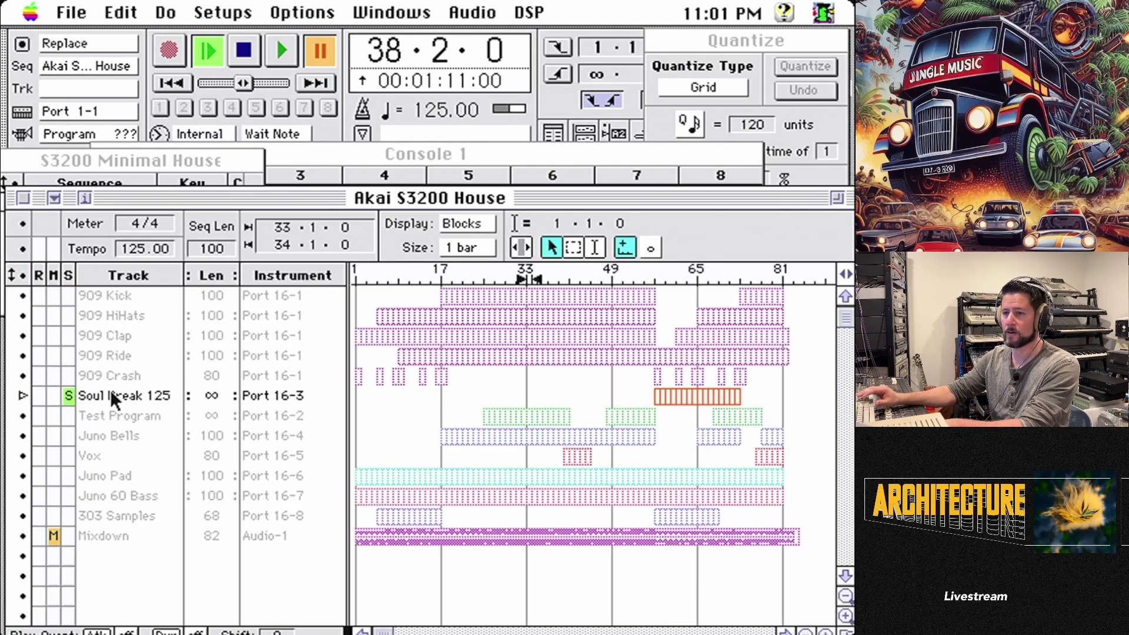
- Set the playback position to 57·1·0, play the soloed Soul Break 125 track and stop playback
{"action": "left_click", "coordinate": [657, 285]}
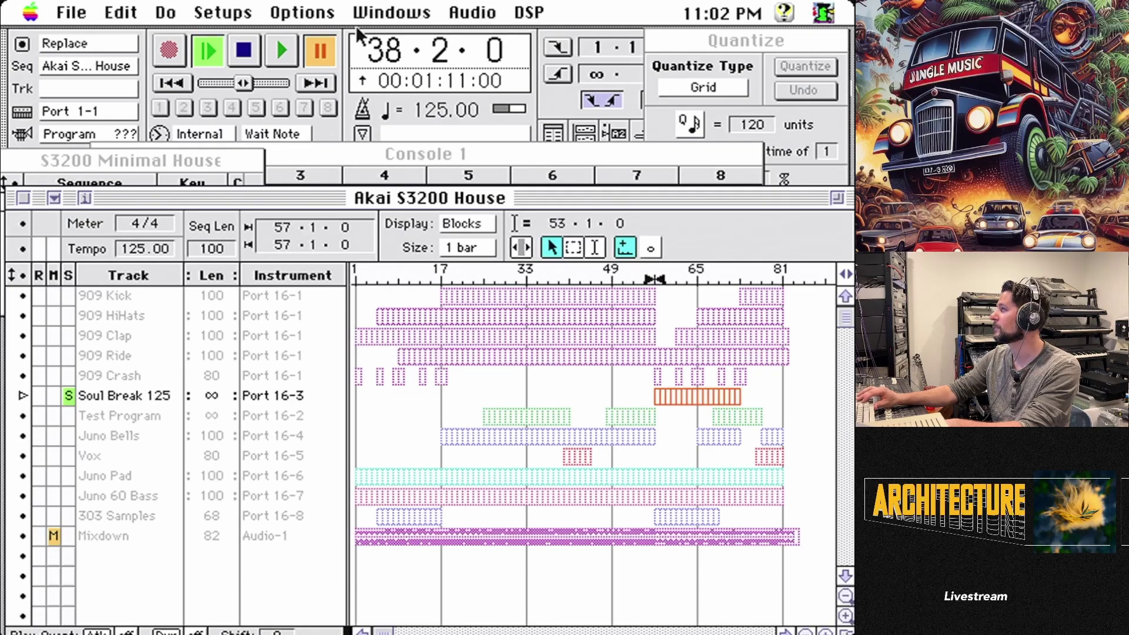
{"action": "left_click", "coordinate": [371, 55]}
{"action": "left_click", "coordinate": [374, 56]}
{"action": "type", "text": "57."}
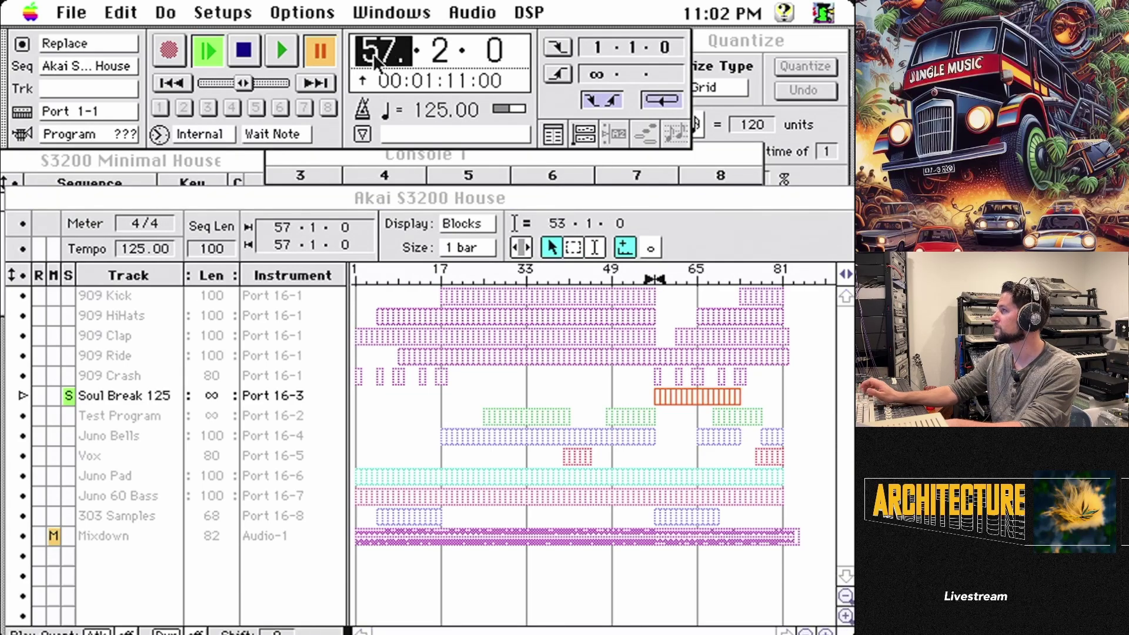
{"action": "key", "text": "Return"}
{"action": "left_click", "coordinate": [435, 63]}
{"action": "type", "text": "1"}
{"action": "key", "text": "Return"}
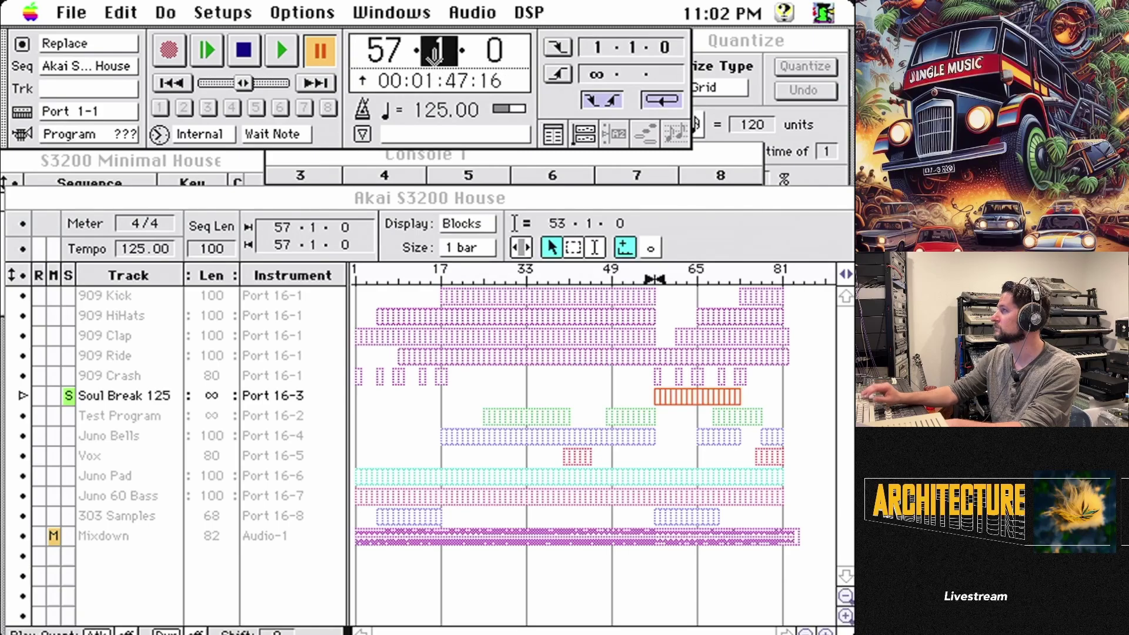
{"action": "left_click", "coordinate": [285, 56]}
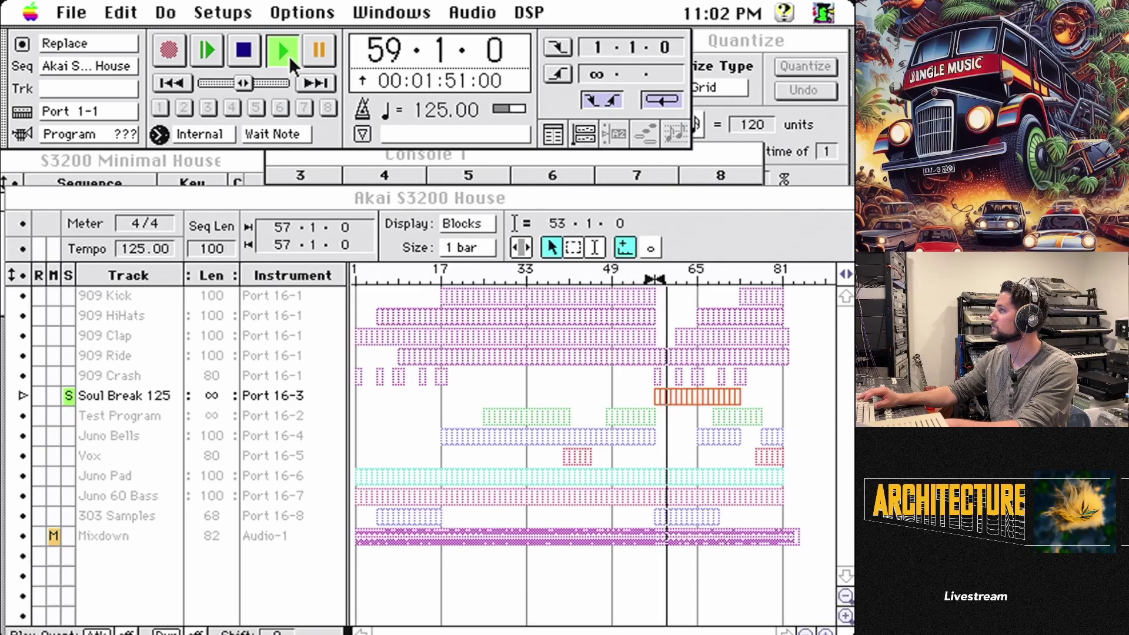
{"action": "left_click", "coordinate": [244, 52]}
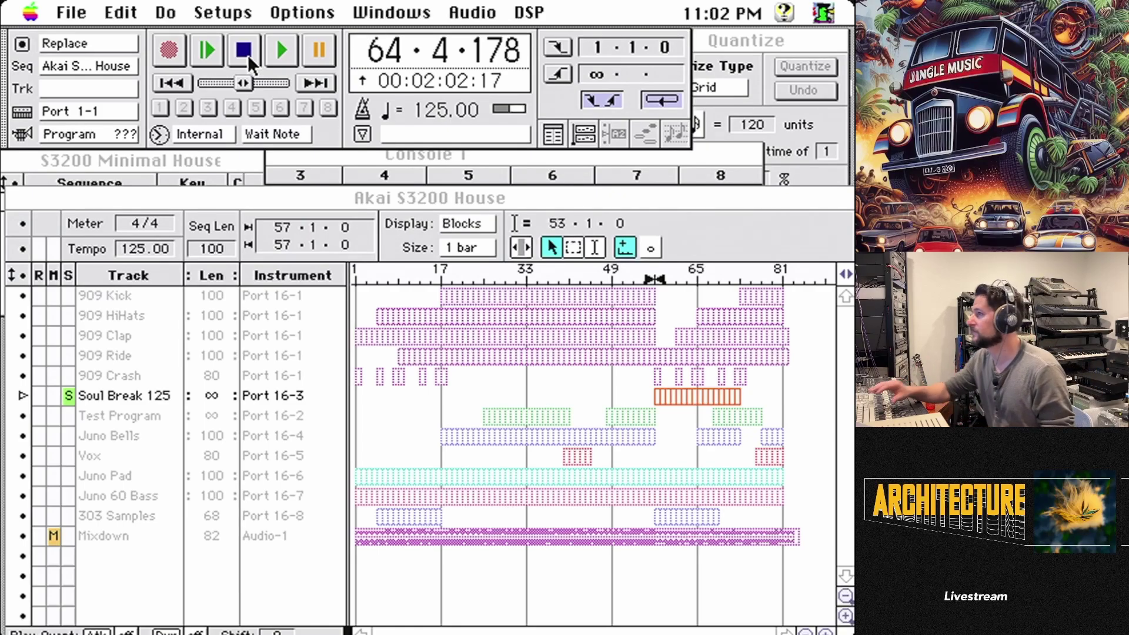
- Solo the Test Program track in place of Soul Break 125 and play it from bar 25, stopping after a few bars
{"action": "left_click", "coordinate": [65, 411]}
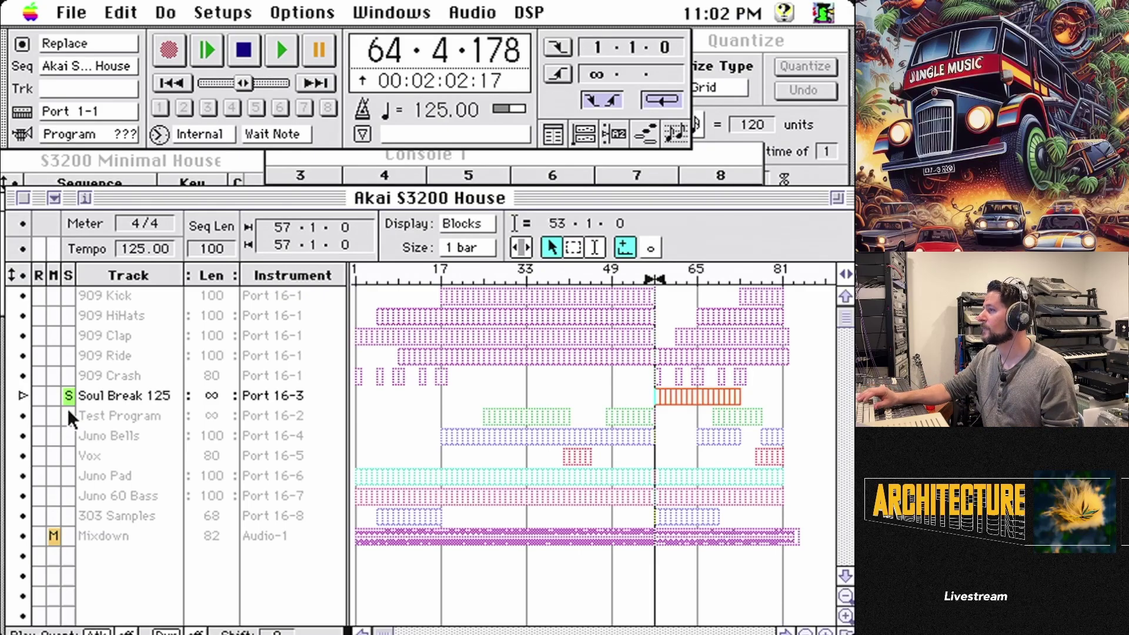
{"action": "left_click", "coordinate": [68, 415]}
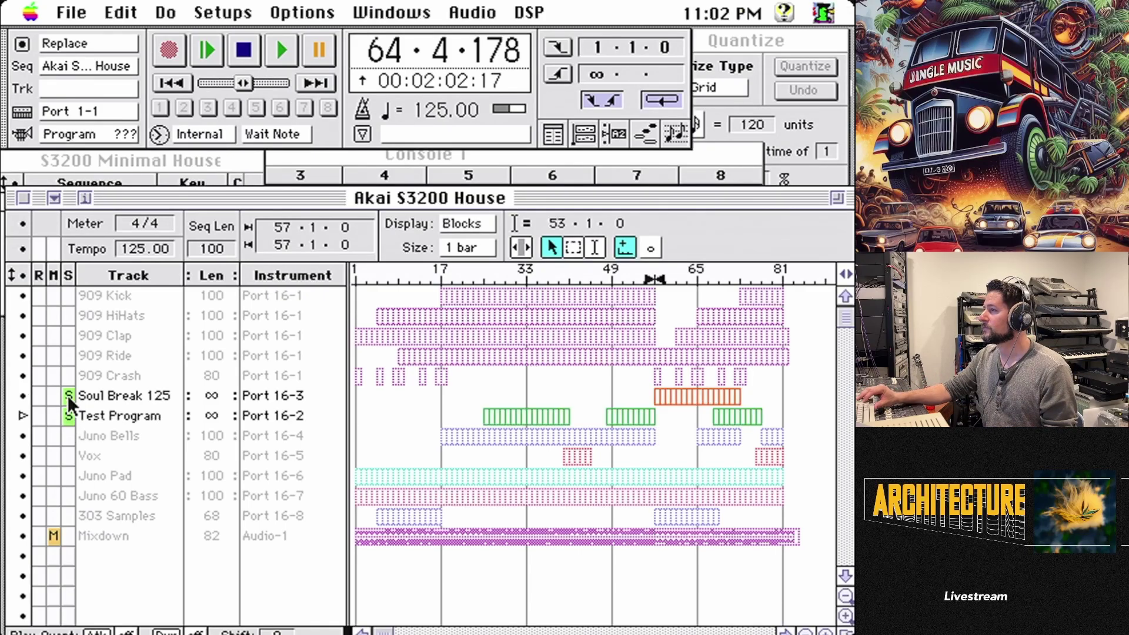
{"action": "left_click", "coordinate": [67, 394]}
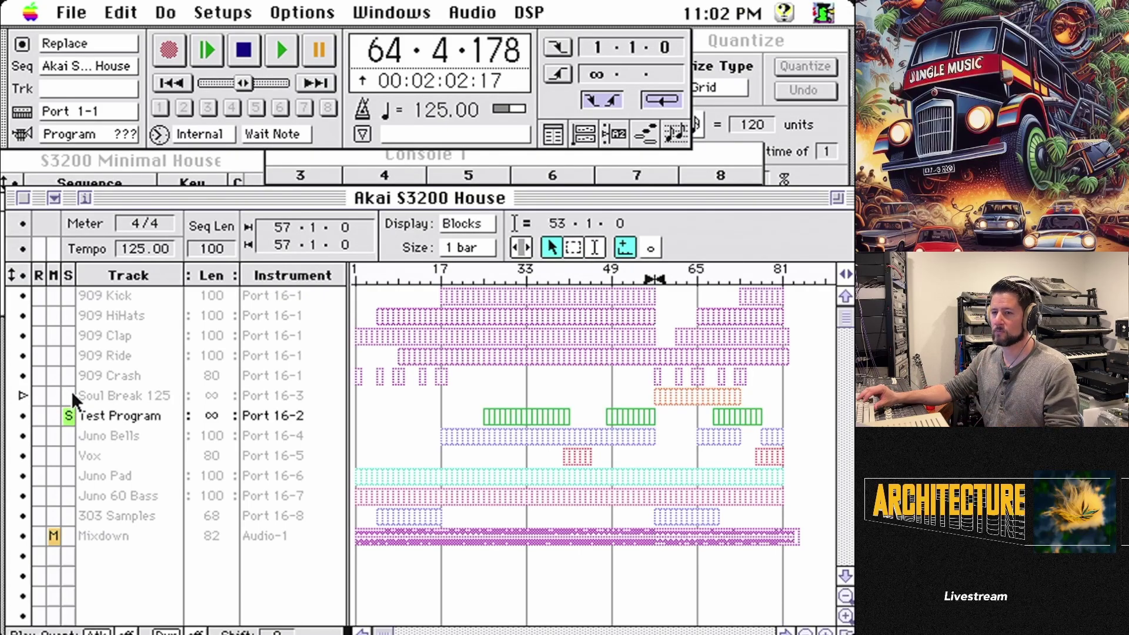
{"action": "left_click", "coordinate": [484, 281]}
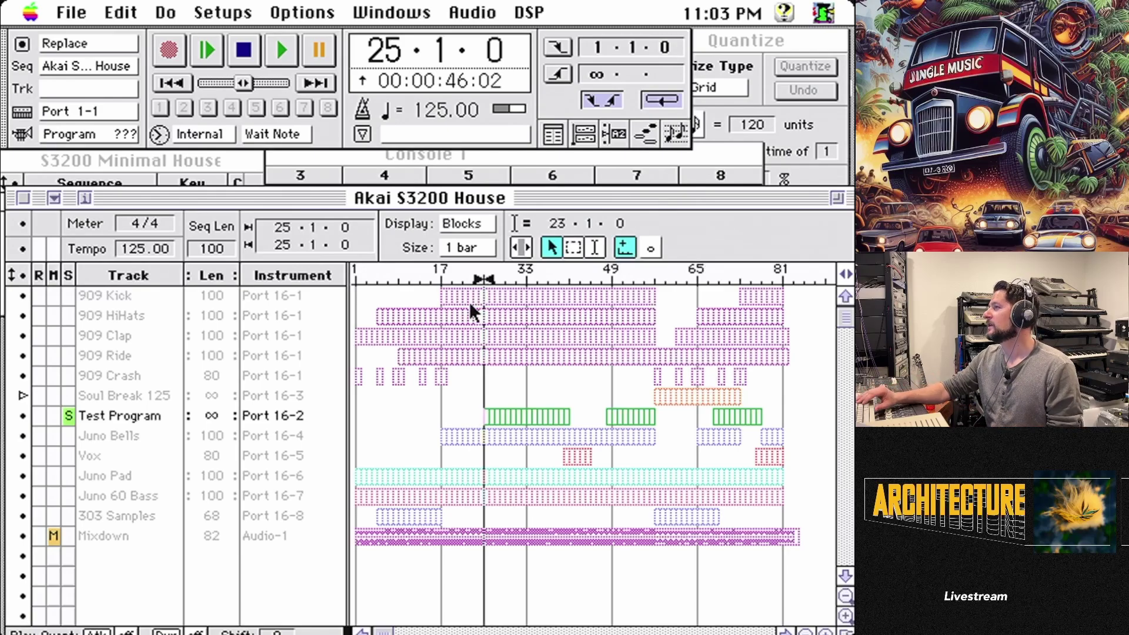
{"action": "left_click", "coordinate": [284, 54]}
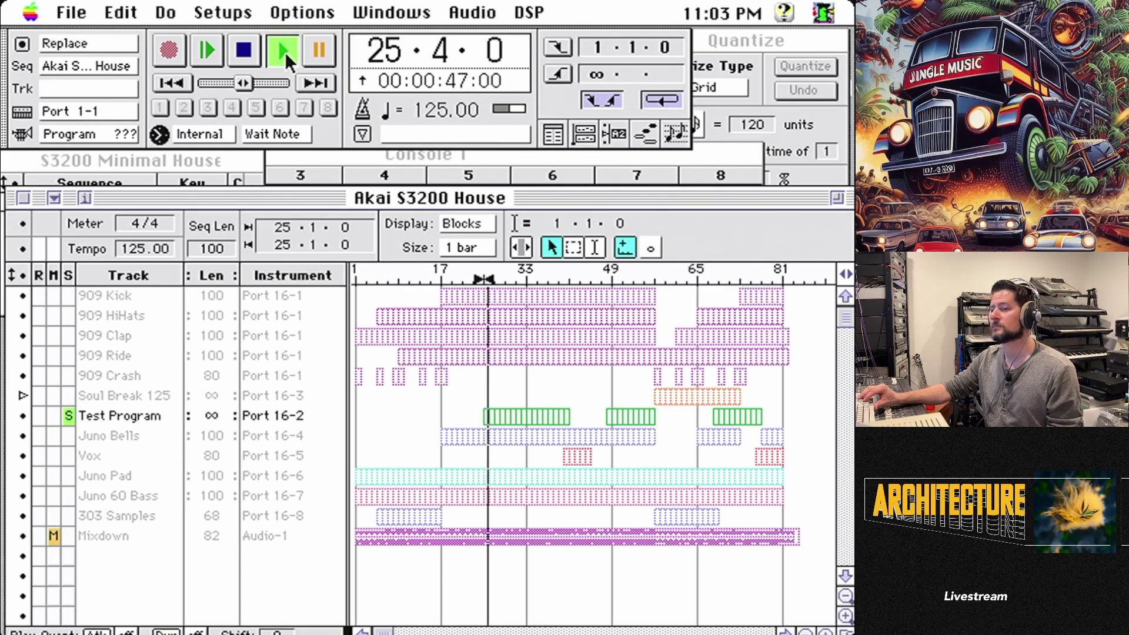
{"action": "left_click", "coordinate": [248, 55]}
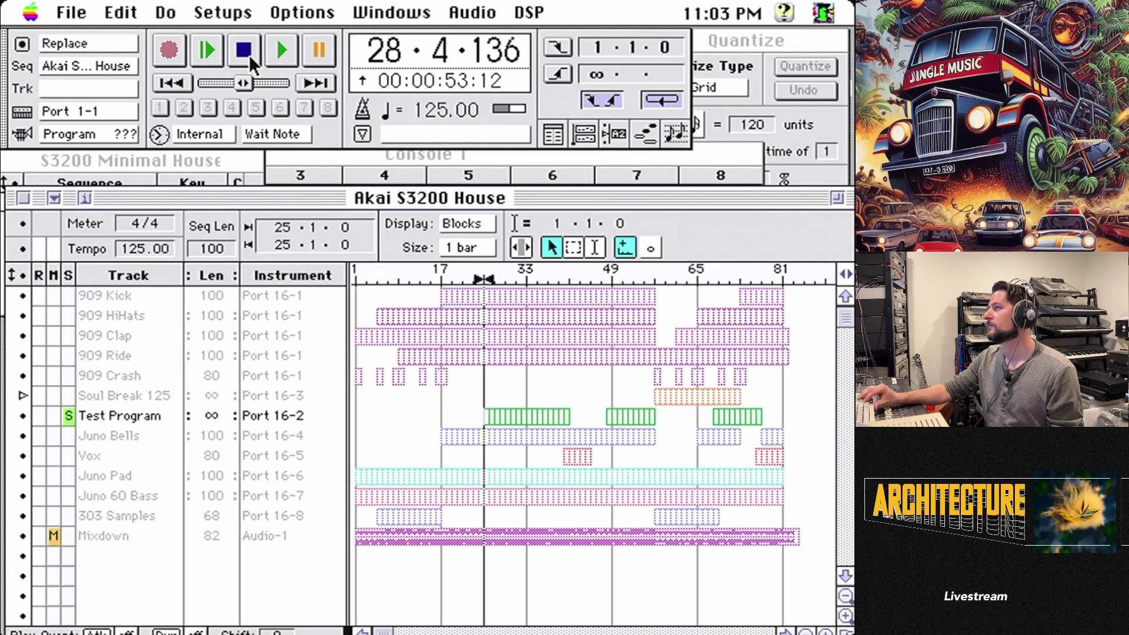
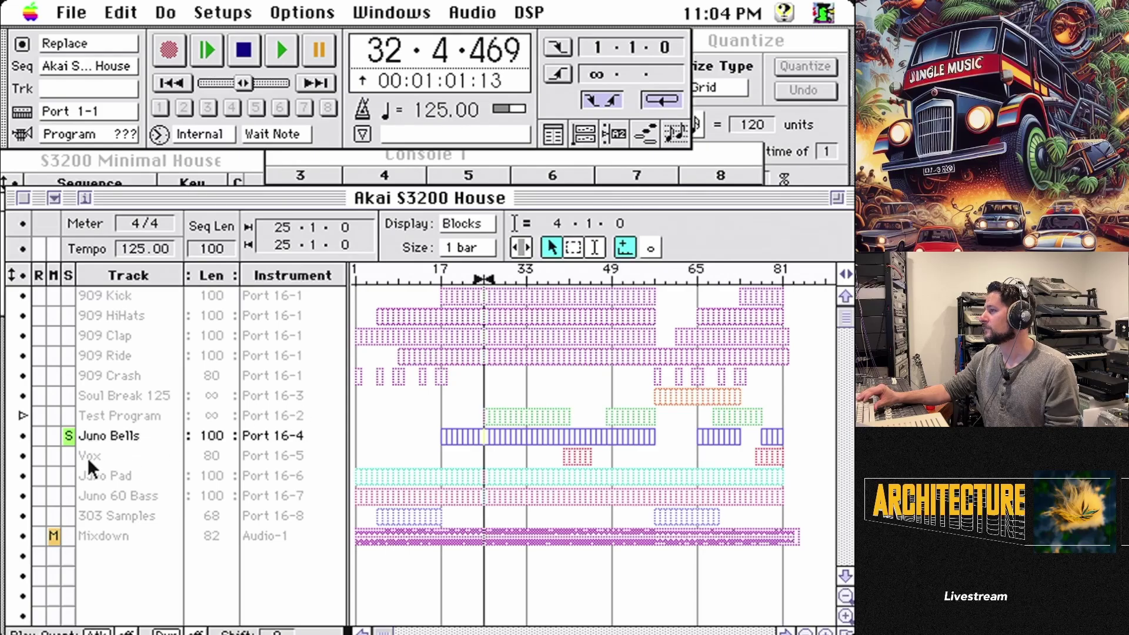
- Solo the Vox track in place of Juno Bells and move the playback position to bar 40
{"action": "left_click", "coordinate": [68, 455]}
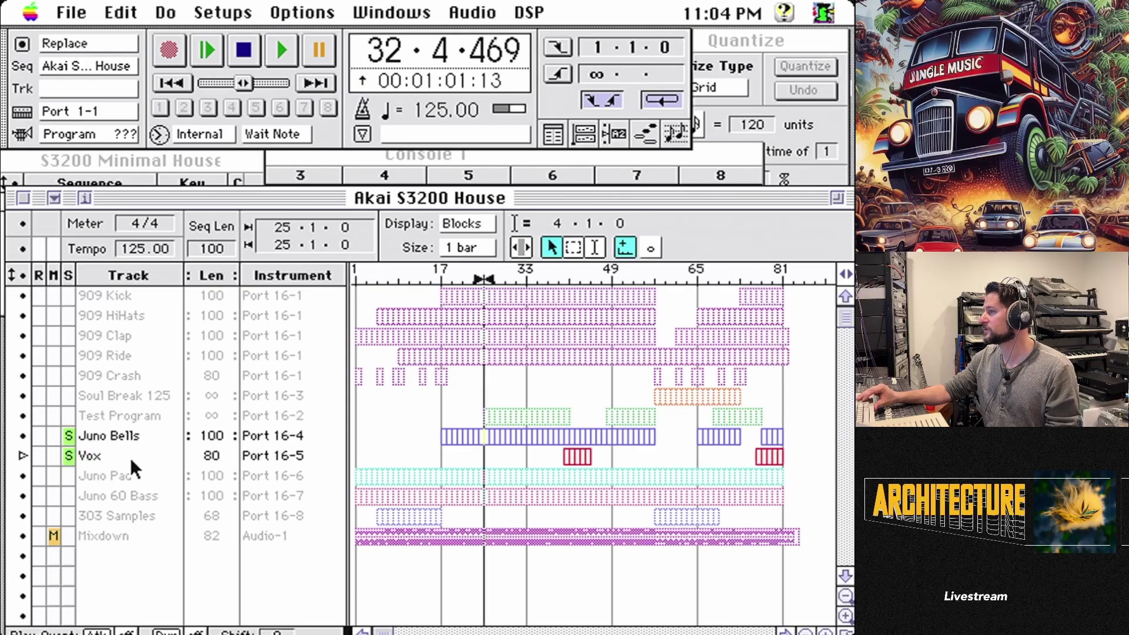
{"action": "left_click", "coordinate": [69, 436]}
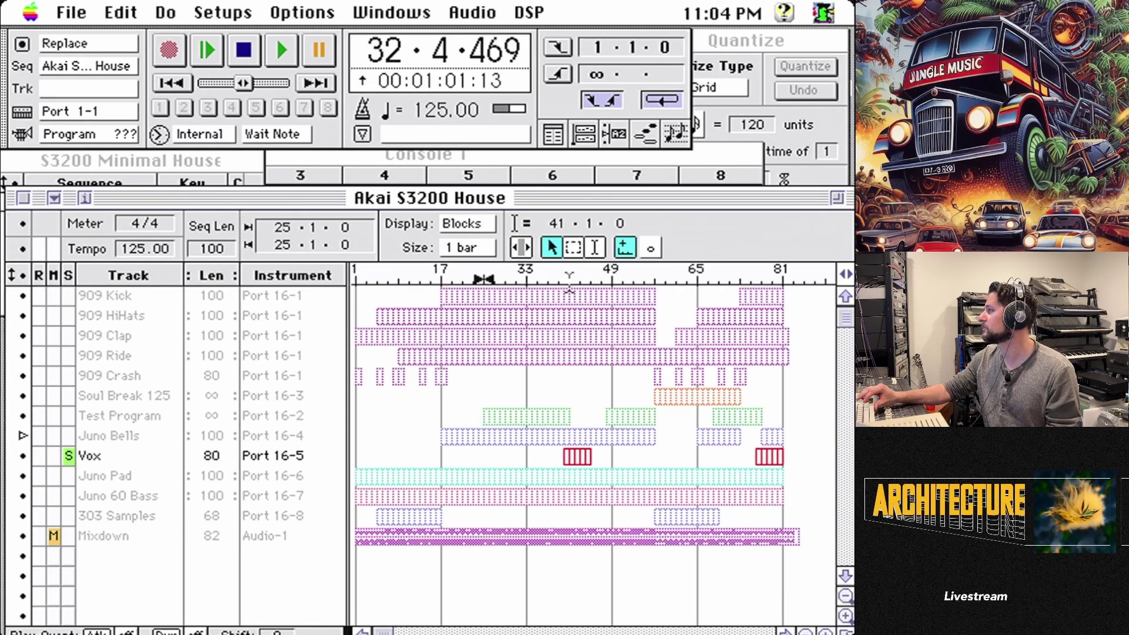
{"action": "left_click", "coordinate": [571, 292]}
{"action": "mouse_move", "coordinate": [569, 292]}
{"action": "left_mouse_down"}
{"action": "mouse_move", "coordinate": [552, 292]}
{"action": "mouse_move", "coordinate": [564, 292]}
{"action": "left_mouse_up"}
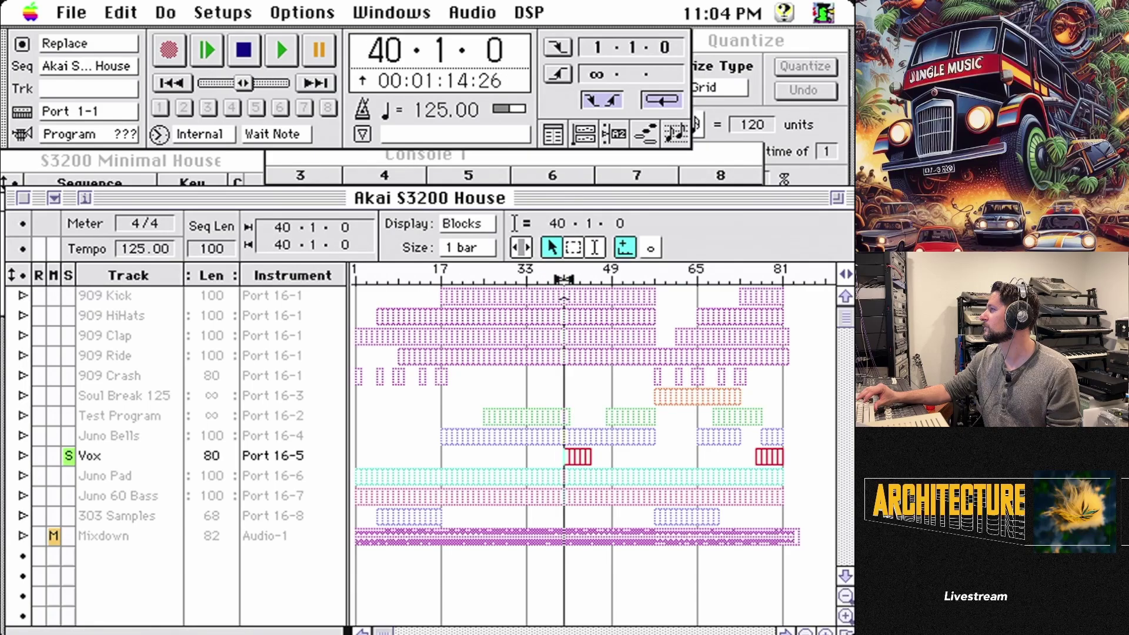
- Play the soloed Vox track from bar 40 and stop playback after a few bars
{"action": "left_click", "coordinate": [287, 50]}
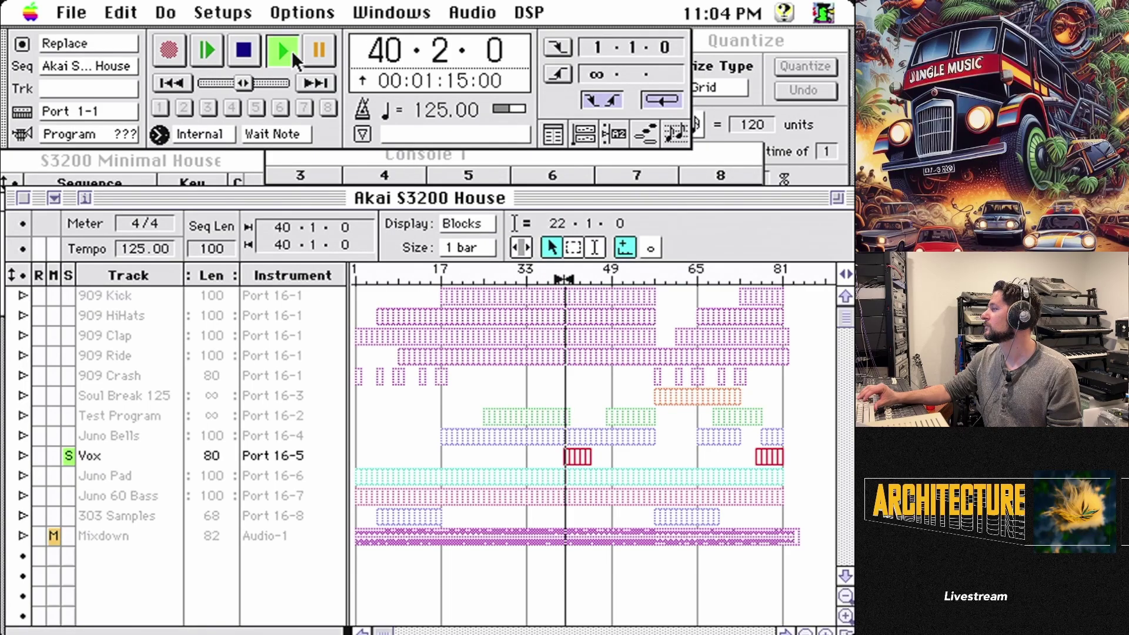
{"action": "left_click", "coordinate": [250, 50]}
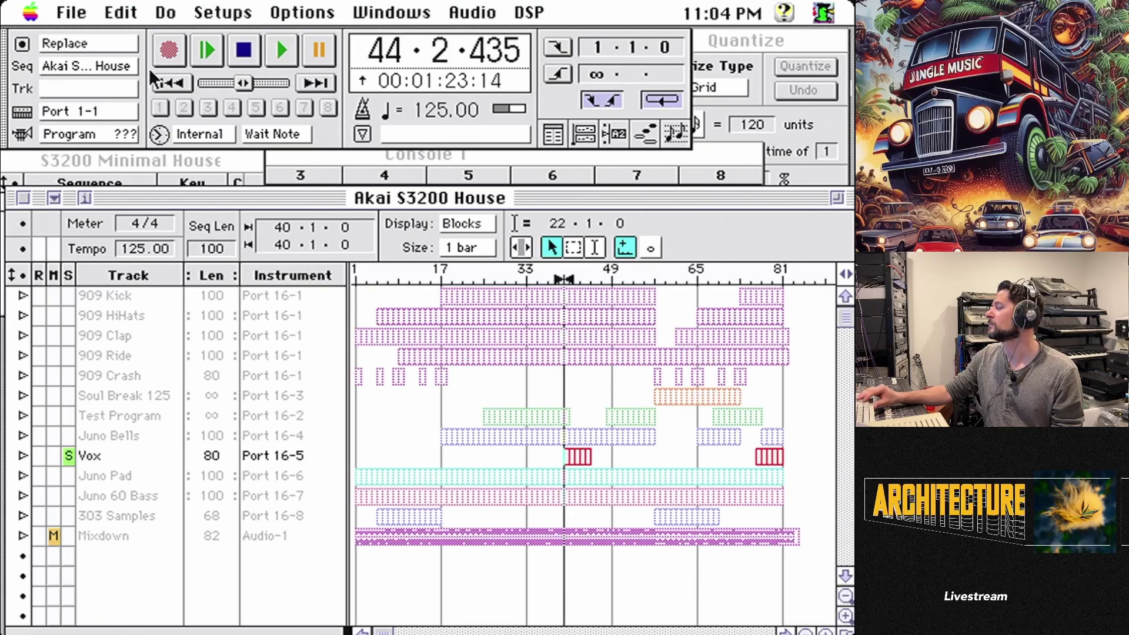
- Solo the Juno Pad track in place of Vox, play it for several bars and stop playback
{"action": "left_click", "coordinate": [68, 457]}
{"action": "left_click", "coordinate": [65, 477]}
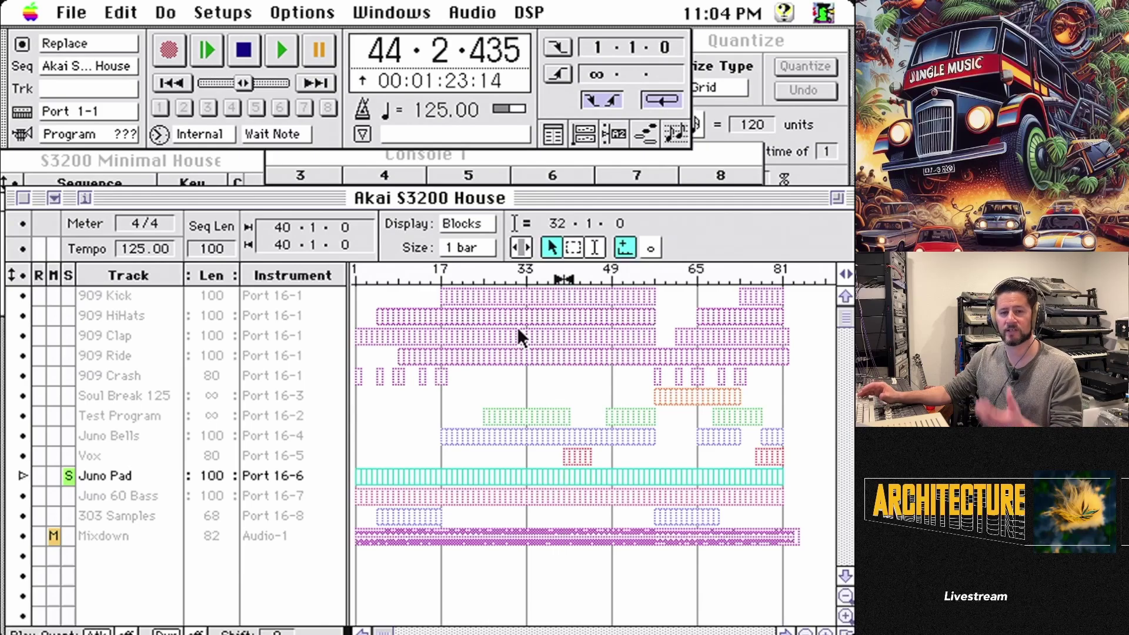
{"action": "left_click", "coordinate": [278, 47]}
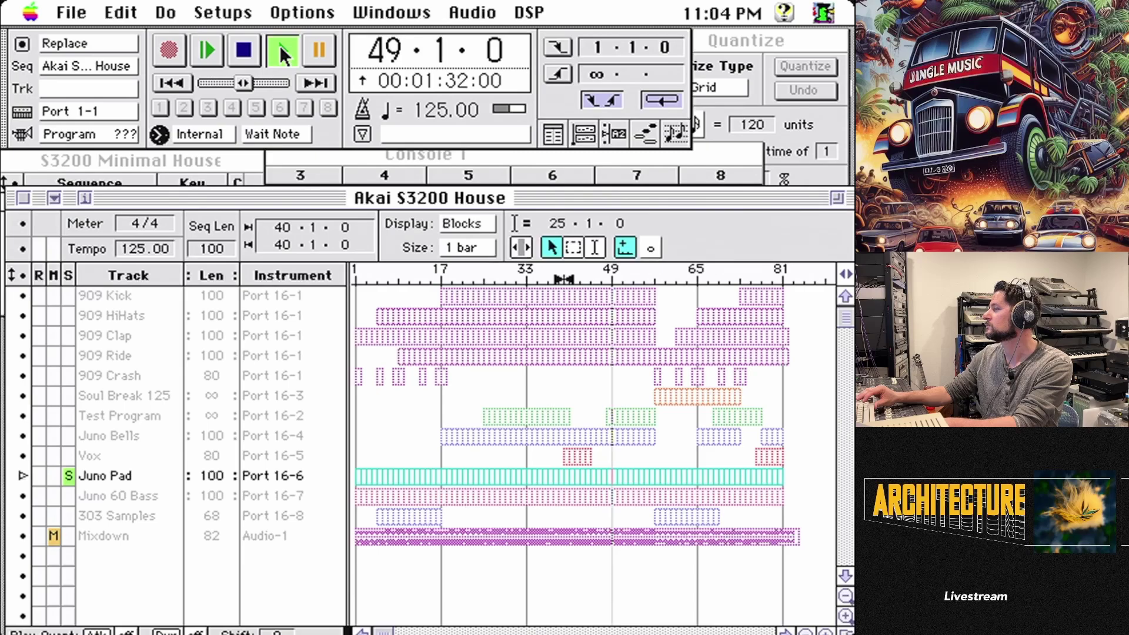
{"action": "left_click", "coordinate": [243, 57]}
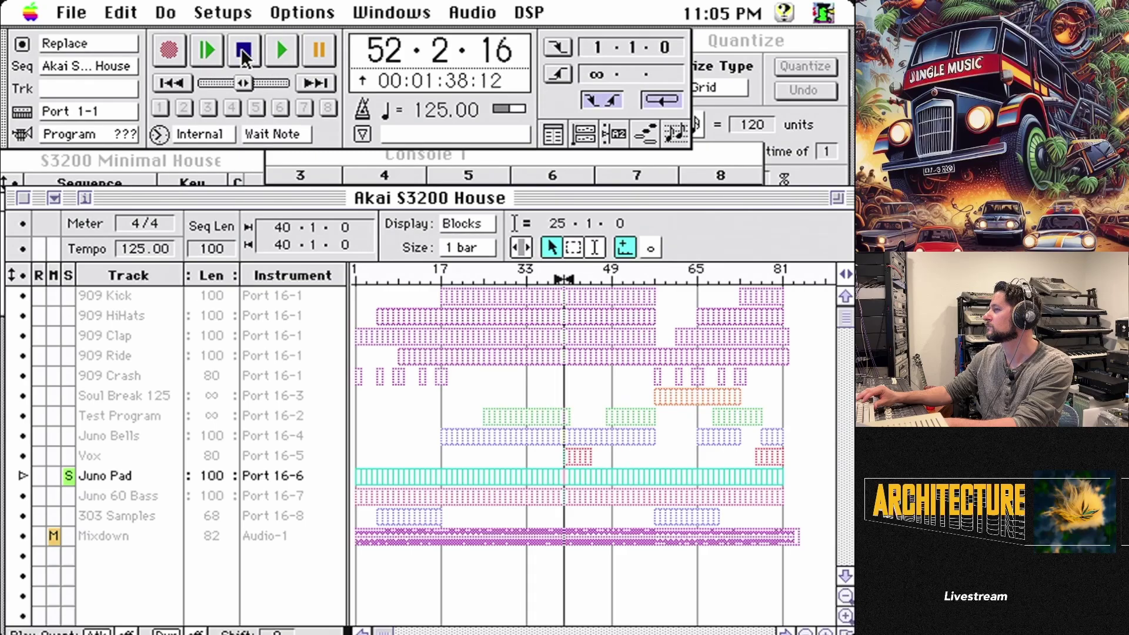
- Solo the Juno 60 Bass track in place of Juno Pad, play it for a few bars and stop
{"action": "left_click", "coordinate": [69, 497]}
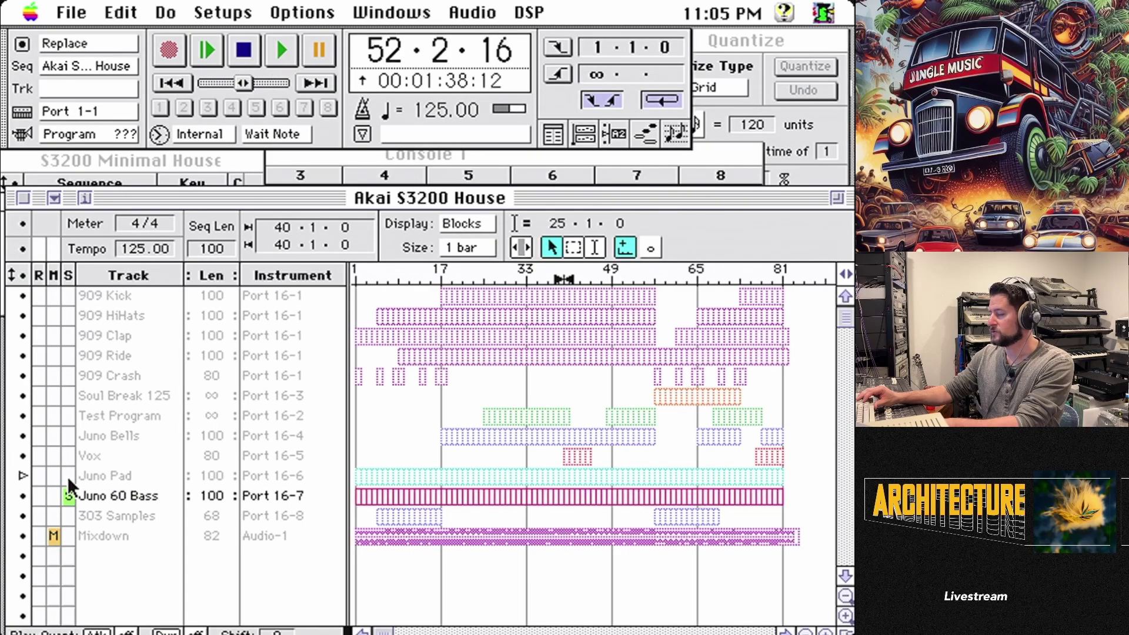
{"action": "left_click", "coordinate": [274, 52]}
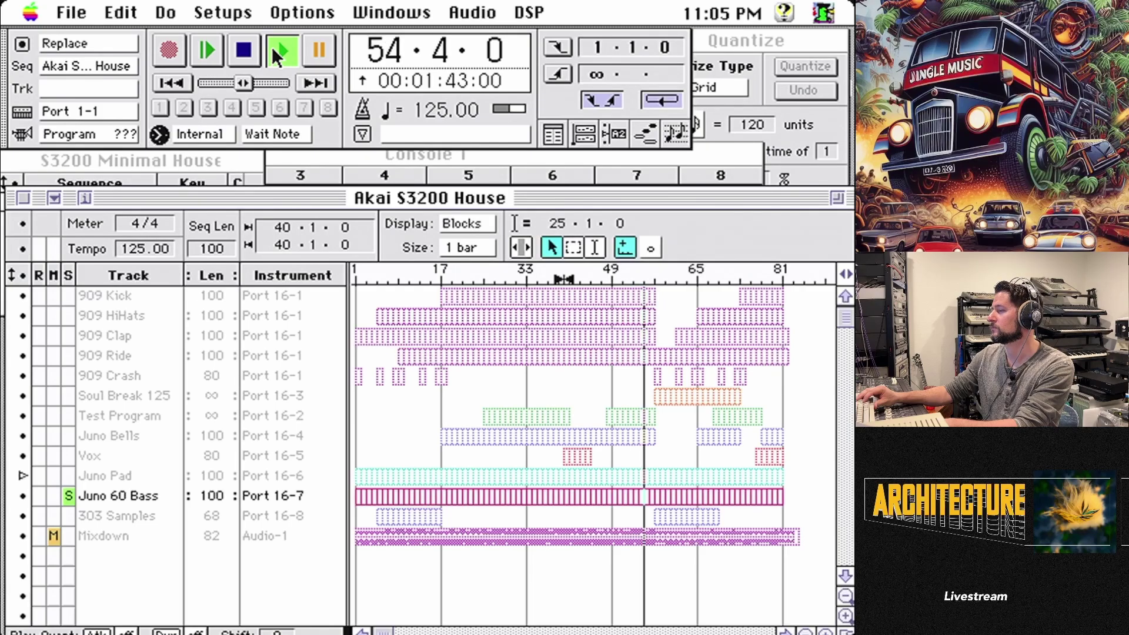
{"action": "left_click", "coordinate": [243, 58]}
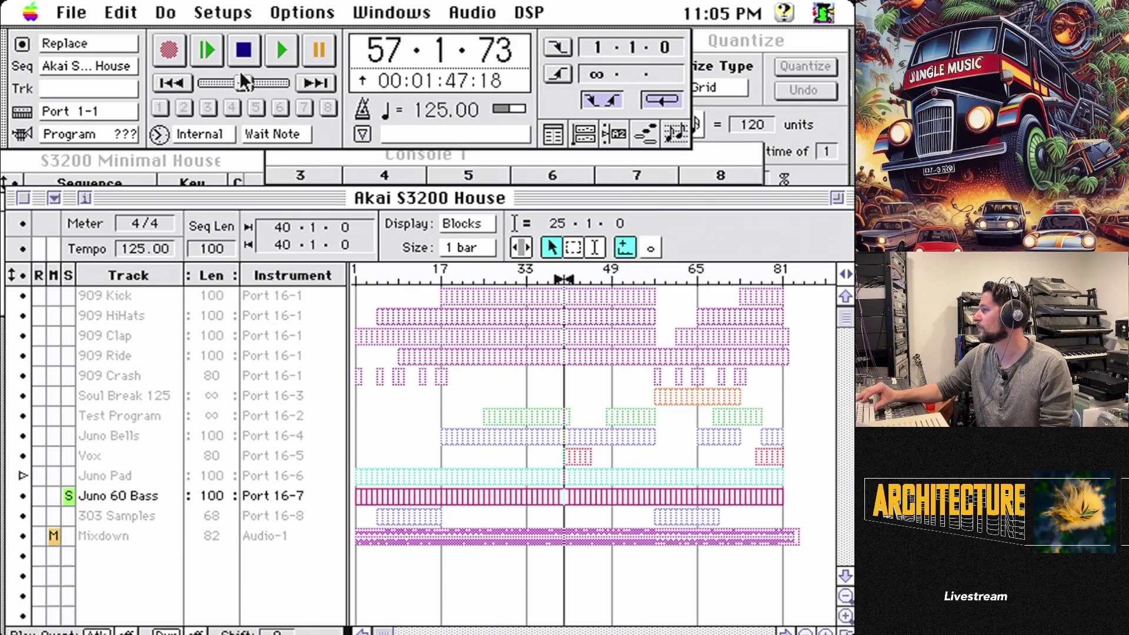
- Solo the 303 Samples track in place of Juno 60 Bass and play it from bar 5, pausing after a few bars
{"action": "left_click", "coordinate": [67, 517]}
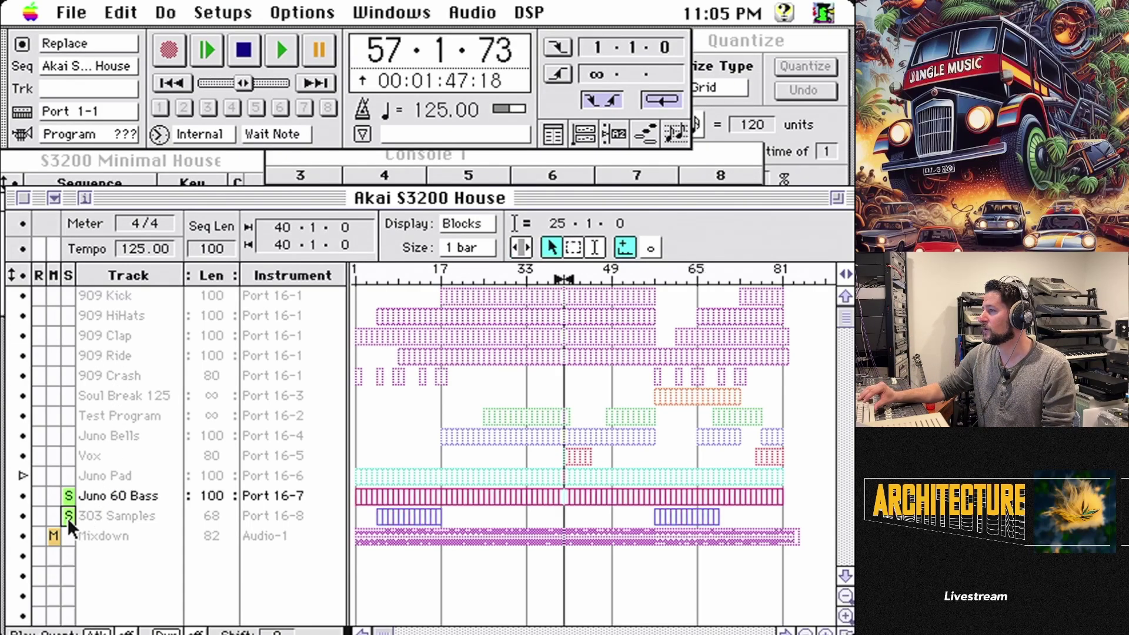
{"action": "left_click", "coordinate": [68, 495]}
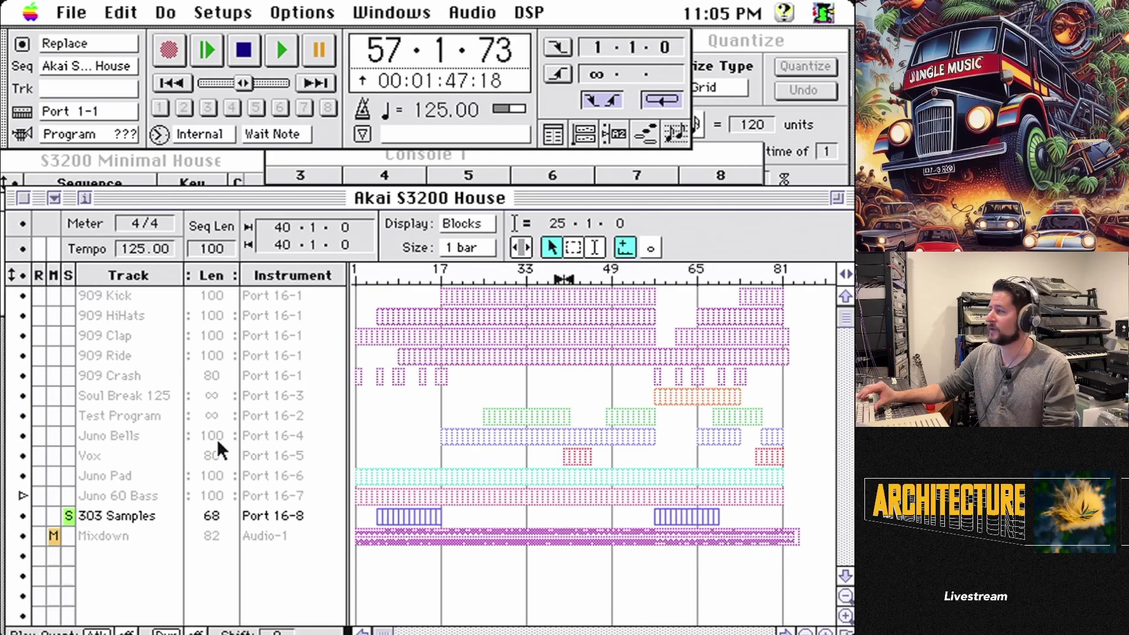
{"action": "left_click", "coordinate": [374, 280]}
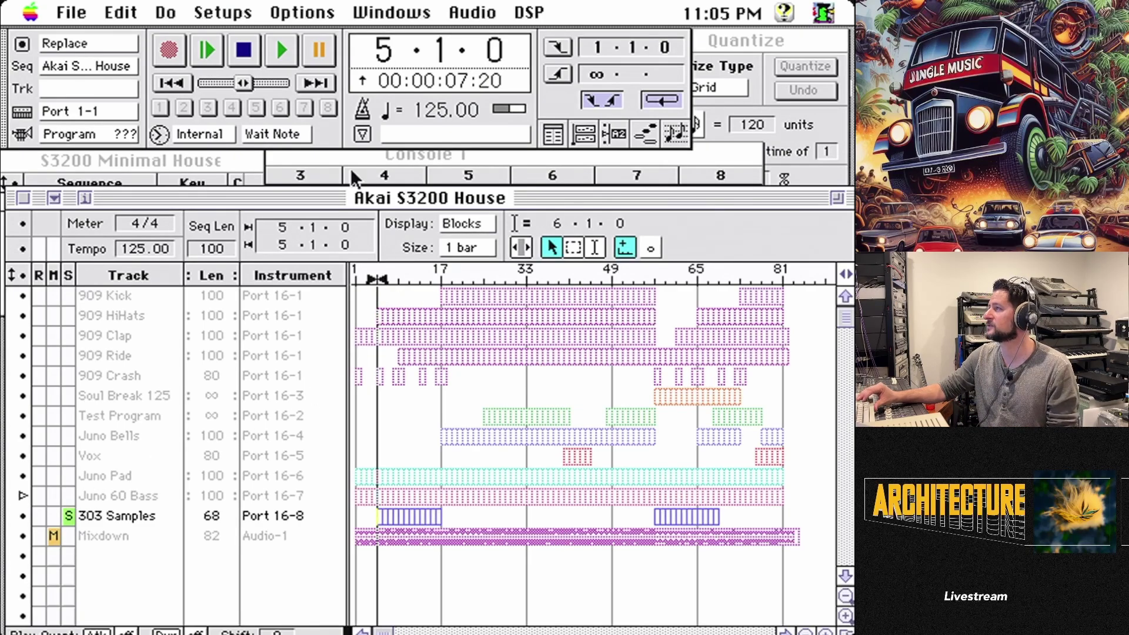
{"action": "left_click", "coordinate": [287, 41]}
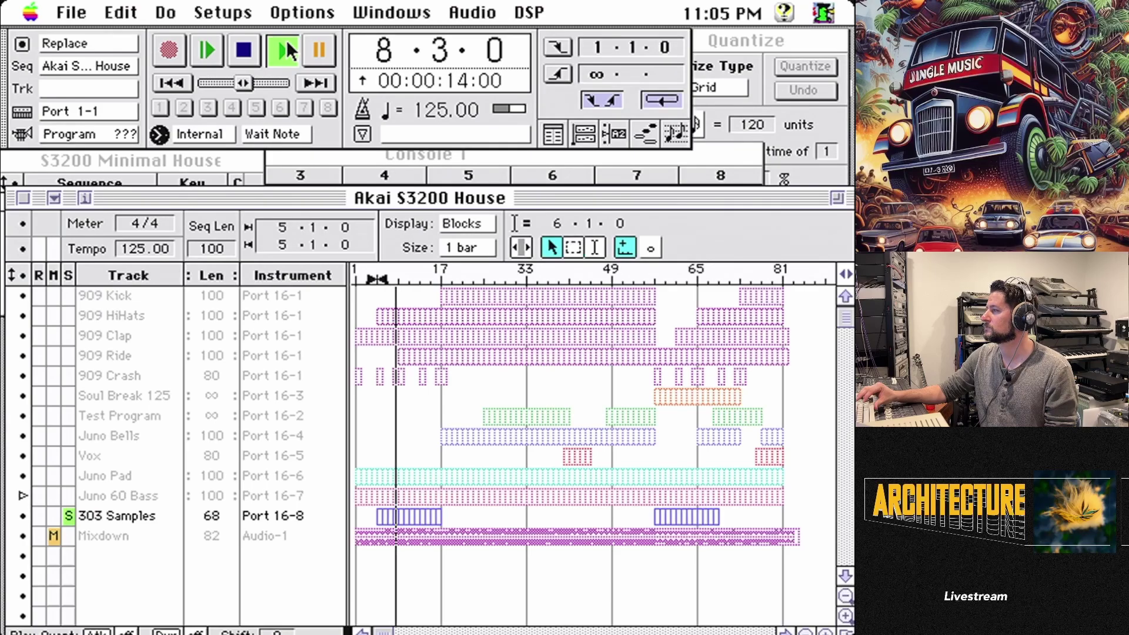
{"action": "key", "text": "space"}
- Unsolo the 303 Samples track and play the full arrangement of sampler tracks from the start
{"action": "left_click", "coordinate": [63, 516]}
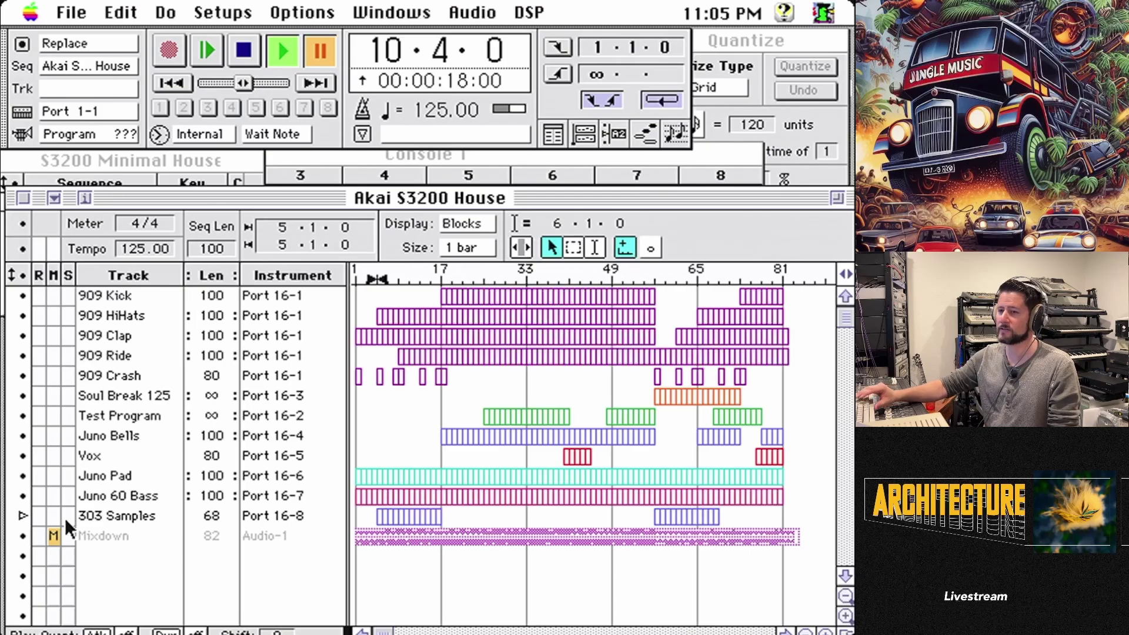
{"action": "left_click", "coordinate": [215, 48]}
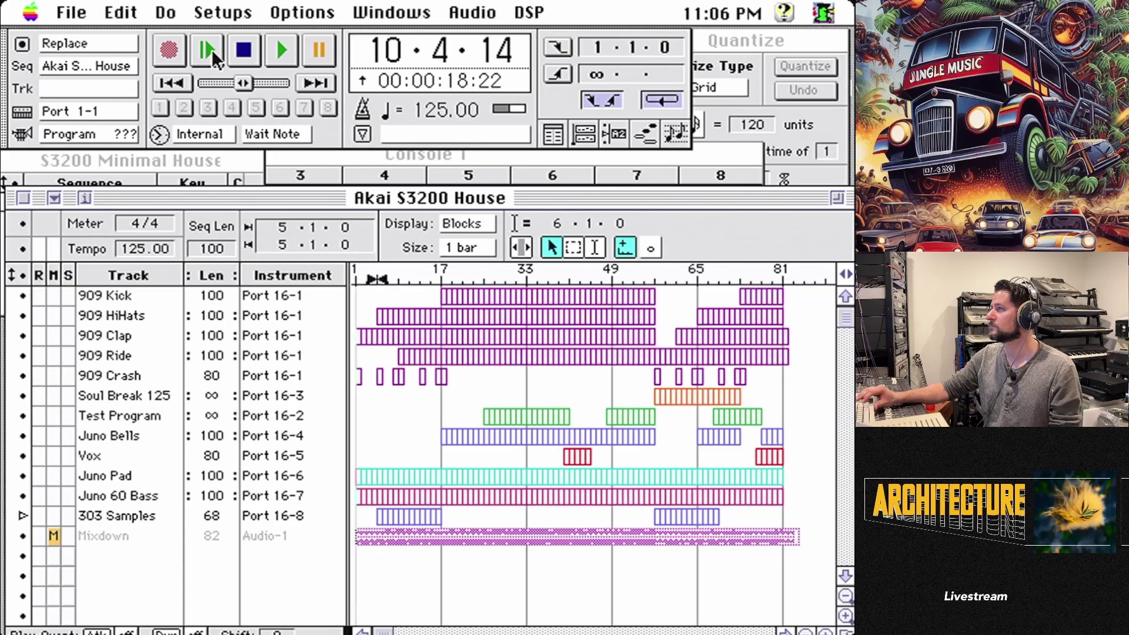
{"action": "left_click", "coordinate": [212, 51]}
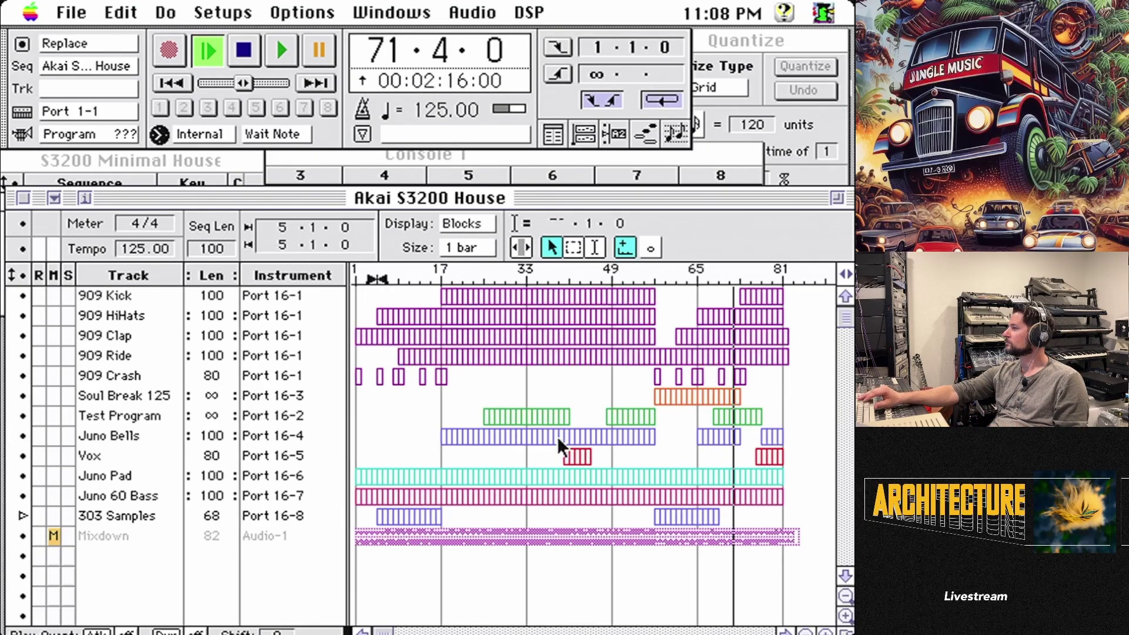
- Open the Test Program block at bar 73 during playback, examine its notes and close the note editor
{"action": "double_click", "coordinate": [740, 417]}
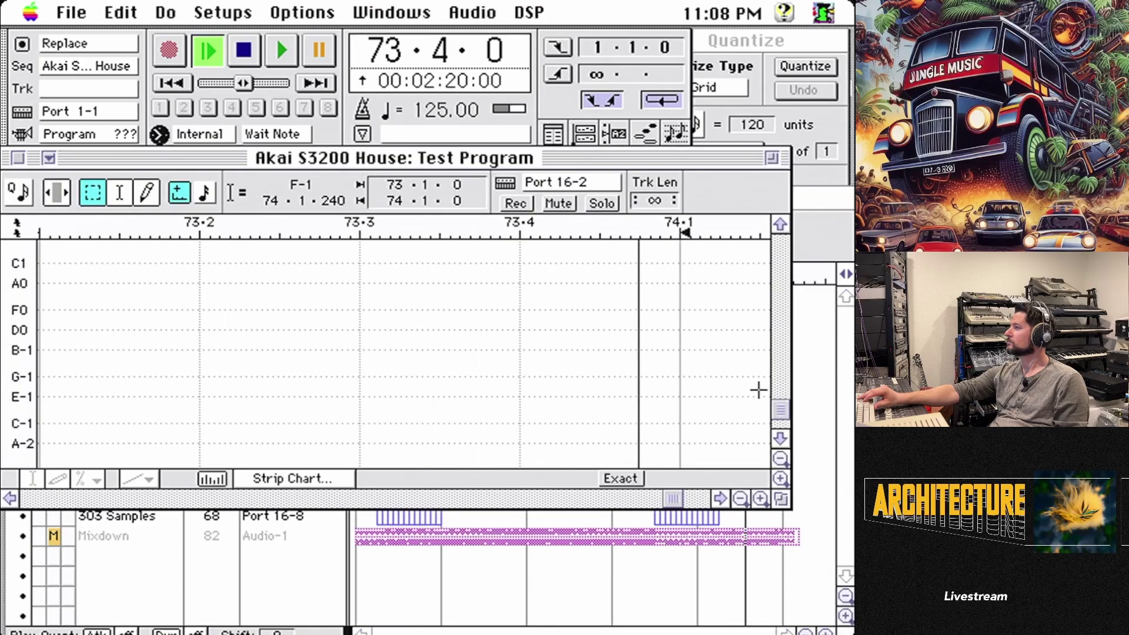
{"action": "left_click", "coordinate": [778, 364]}
{"action": "left_click", "coordinate": [778, 298]}
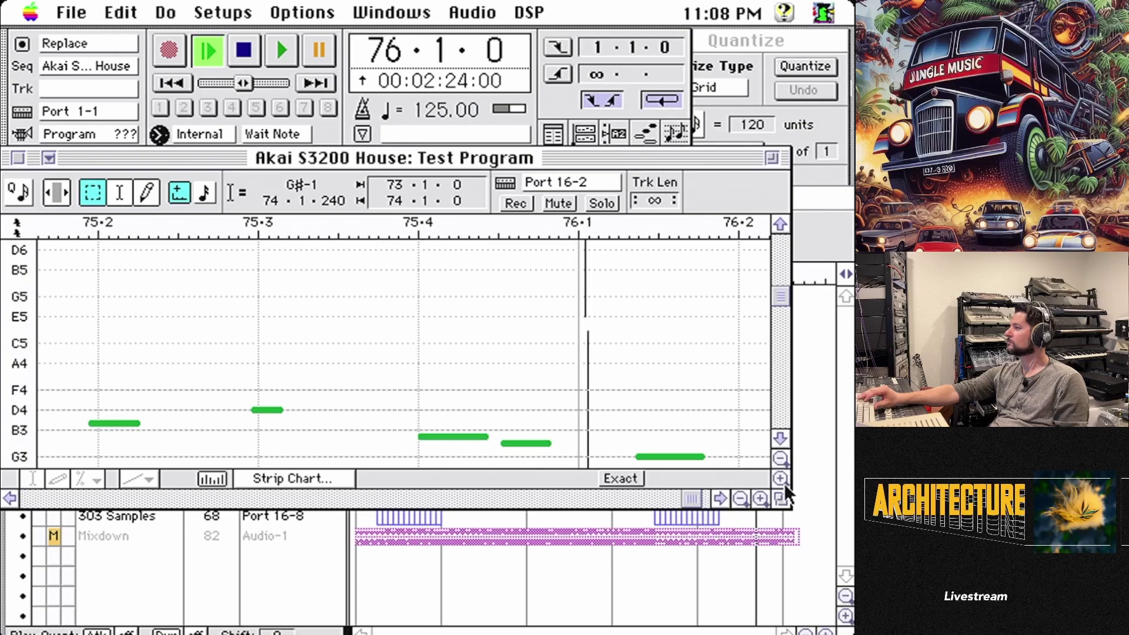
{"action": "left_click", "coordinate": [740, 498]}
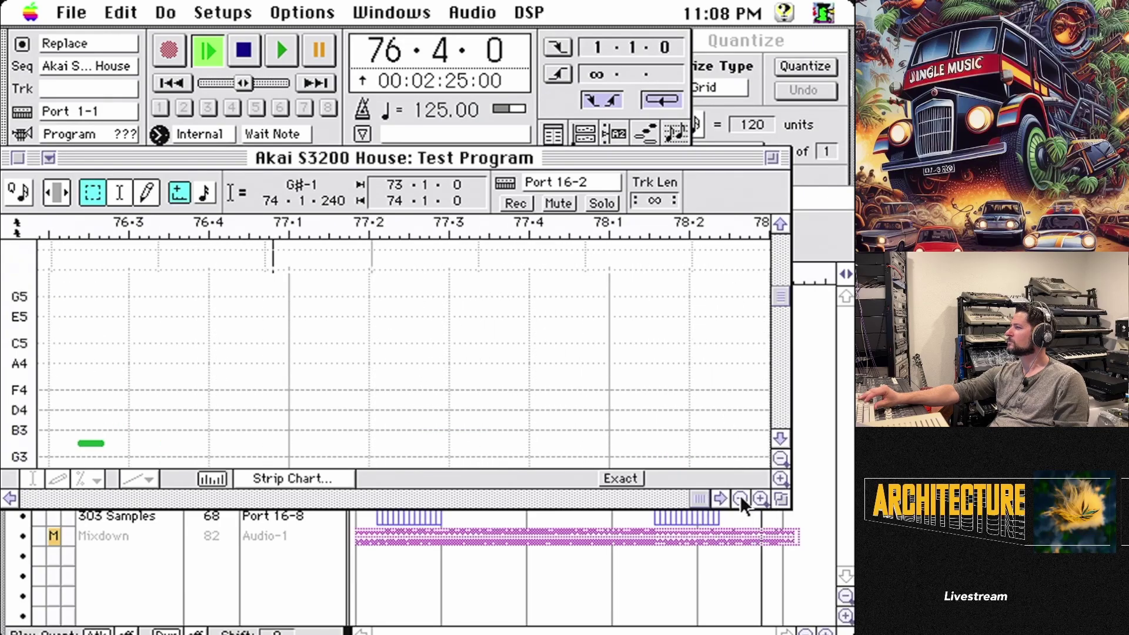
{"action": "left_click", "coordinate": [739, 498]}
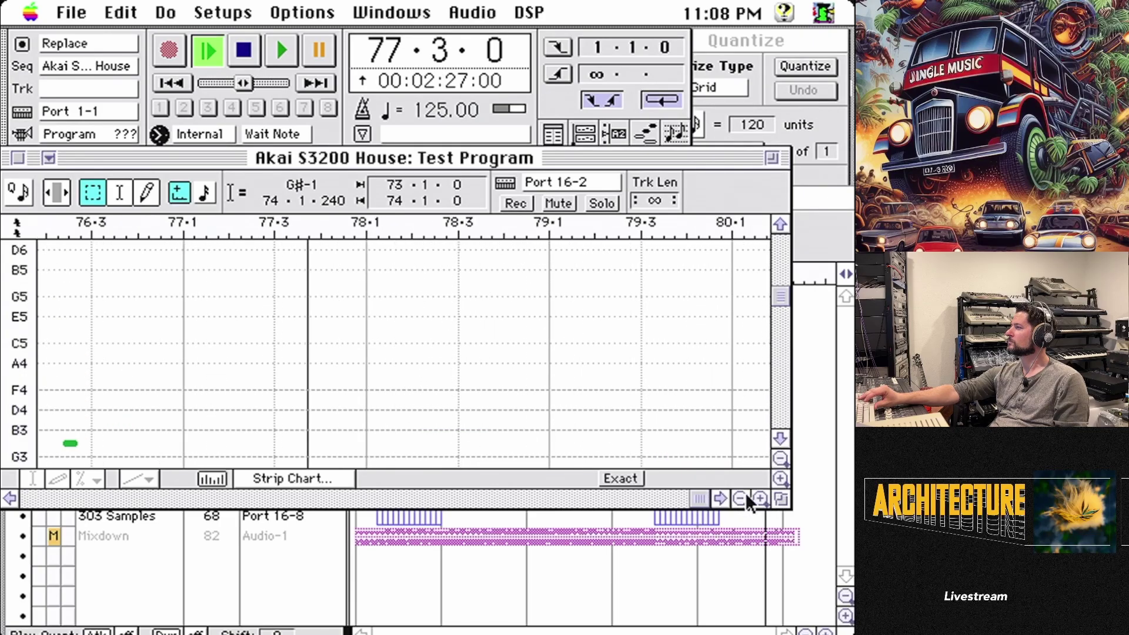
{"action": "left_click", "coordinate": [780, 395]}
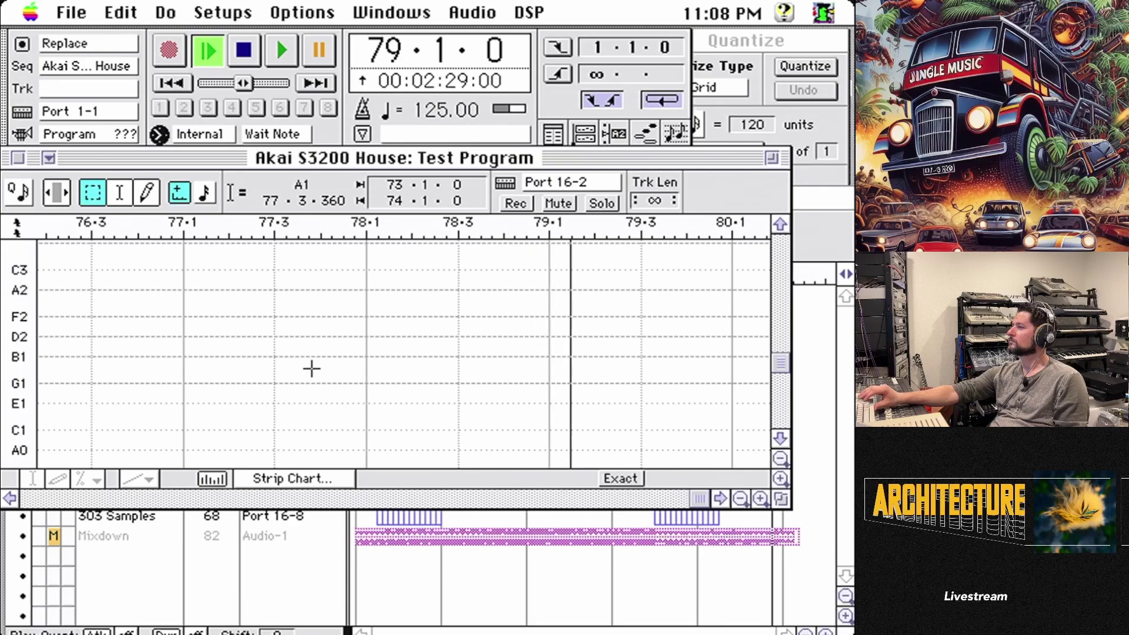
{"action": "left_click", "coordinate": [15, 157]}
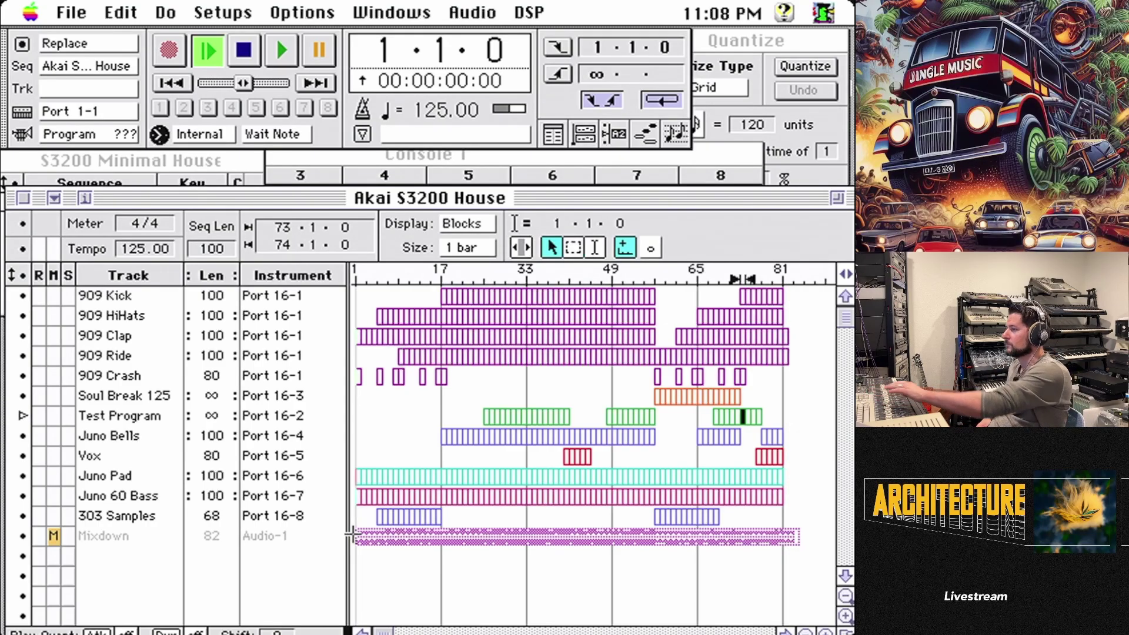
- Pause playback, then solo and unmute the Mixdown audio track while leaving 303 Samples unmuted
{"action": "key", "text": "space"}
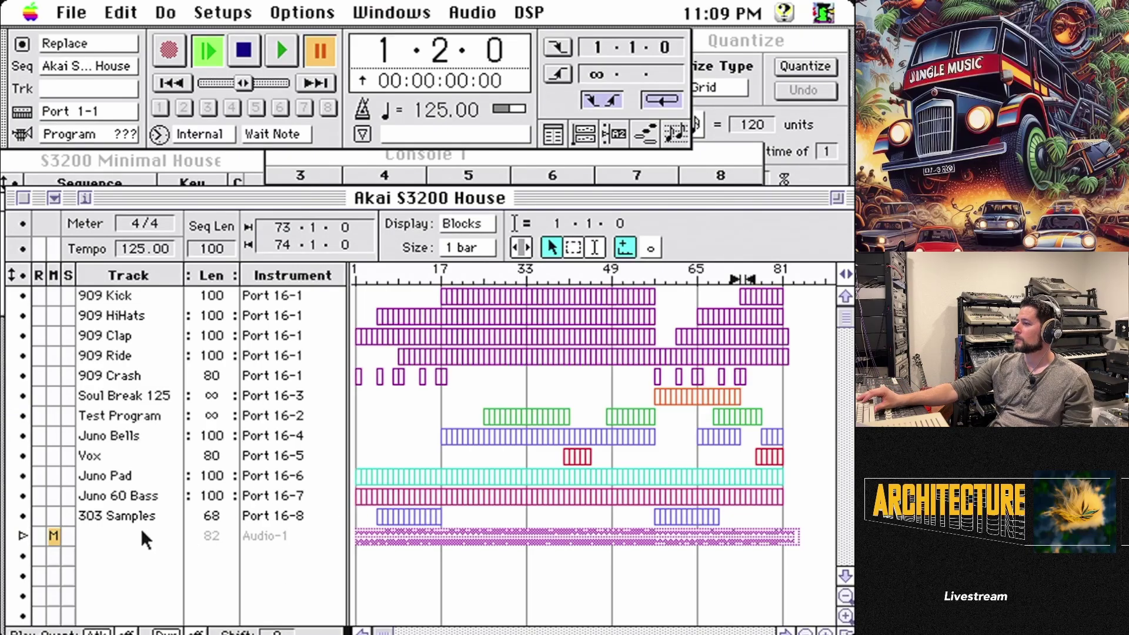
{"action": "left_click", "coordinate": [53, 516]}
{"action": "left_click", "coordinate": [68, 536]}
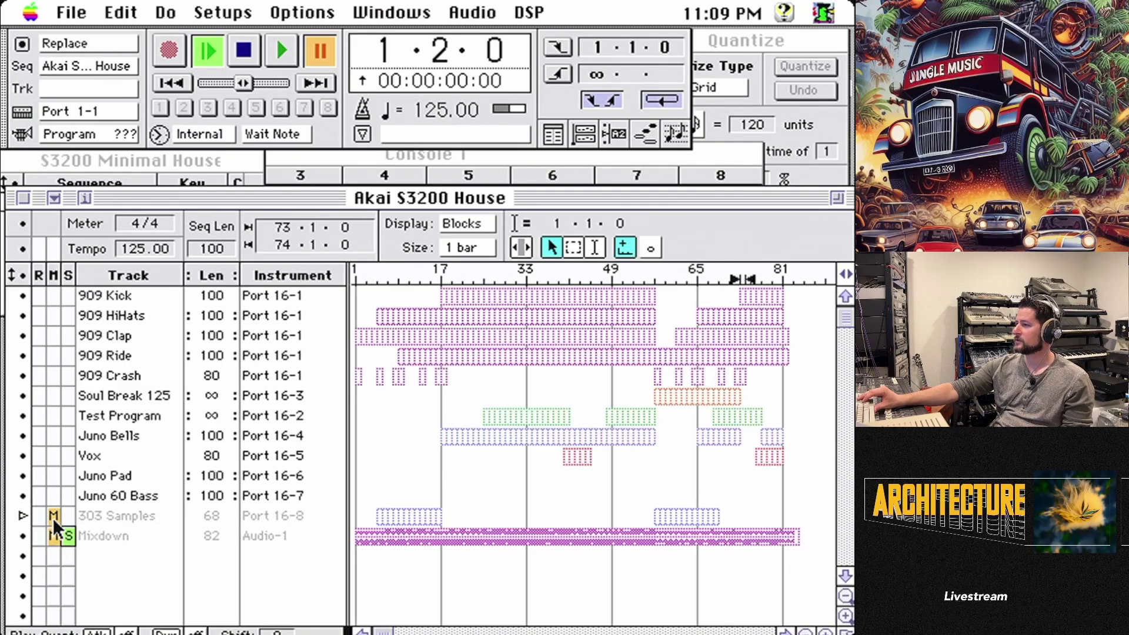
{"action": "left_click", "coordinate": [53, 516]}
{"action": "left_click", "coordinate": [53, 536]}
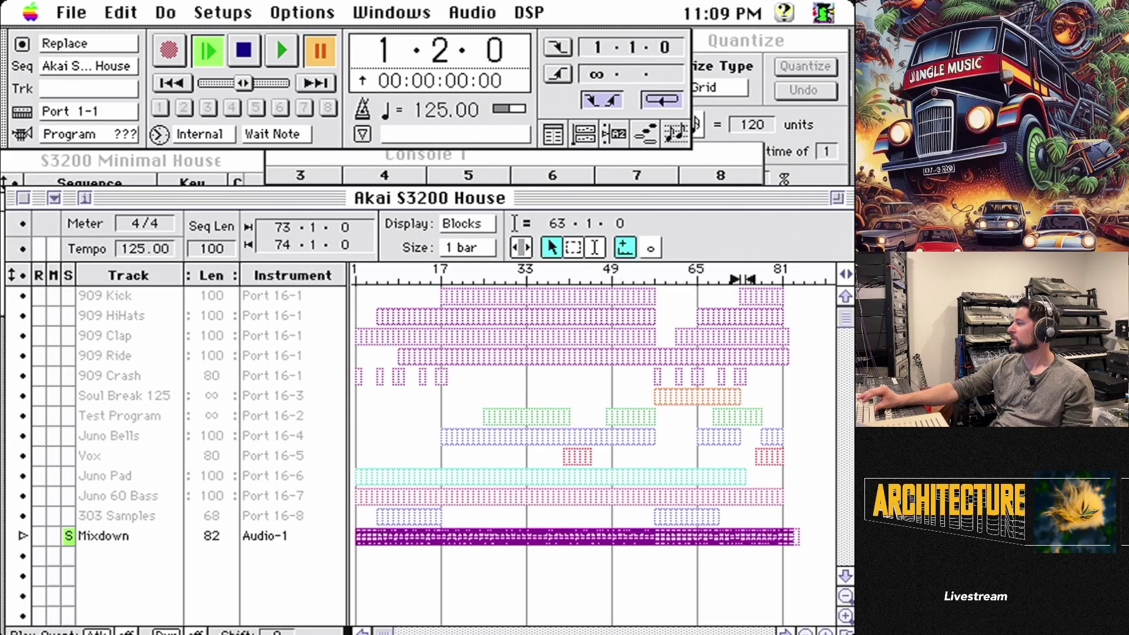
- Enlarge the Mixdown track in the arrangement and examine its stereo waveform over the opening bars
{"action": "key", "text": "super+bracketright"}
{"action": "key", "text": "super+bracketright"}
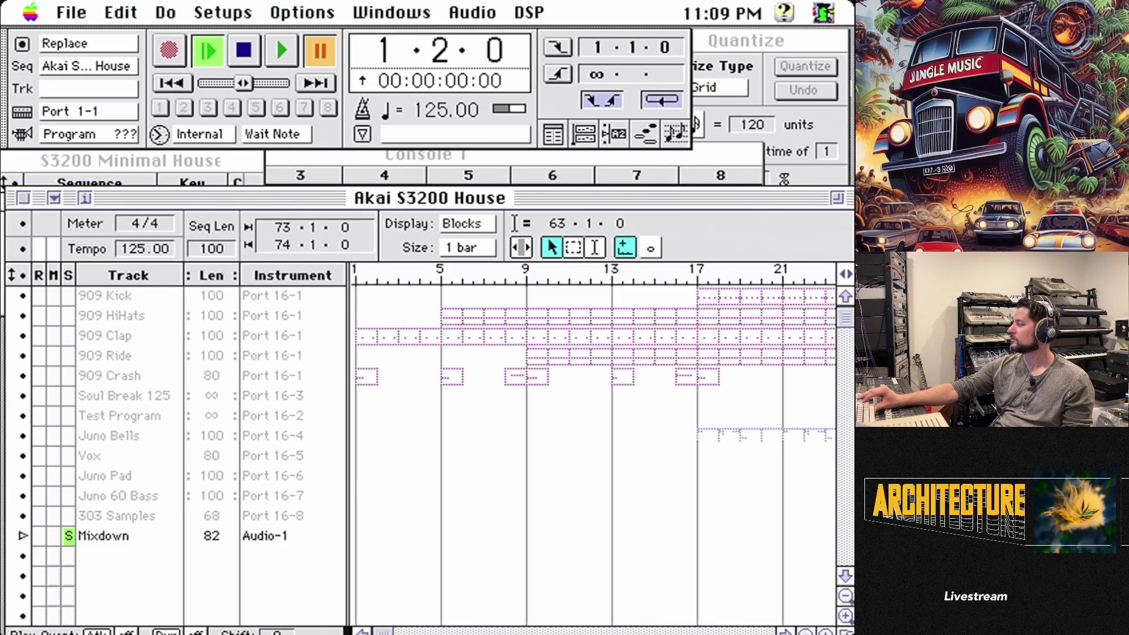
{"action": "left_click", "coordinate": [825, 631]}
{"action": "left_click", "coordinate": [826, 632]}
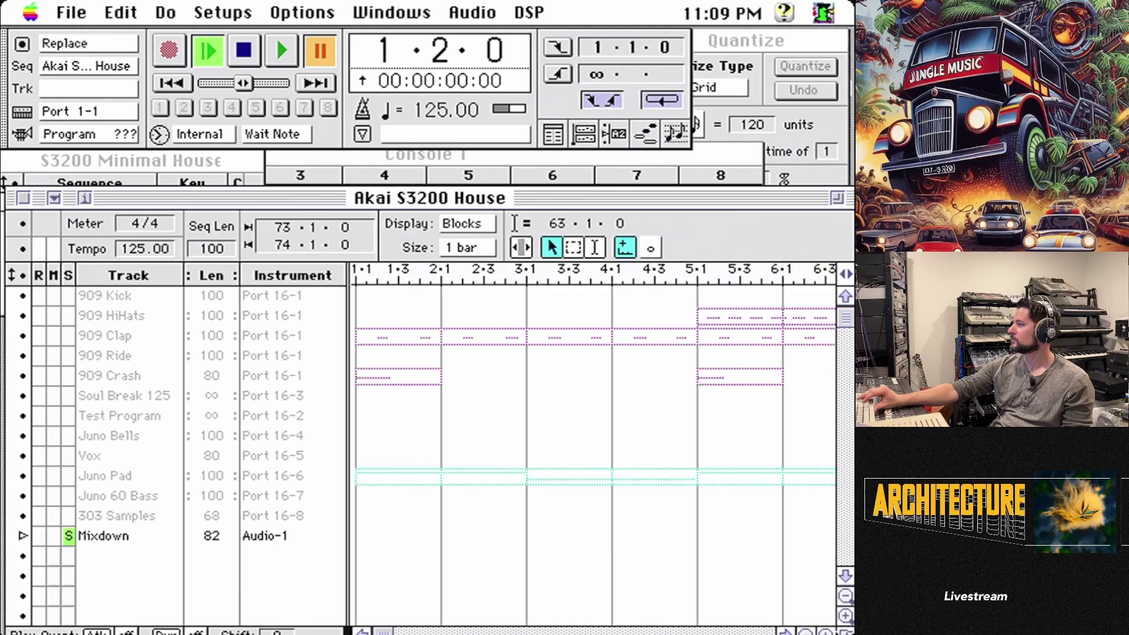
{"action": "left_click", "coordinate": [844, 623]}
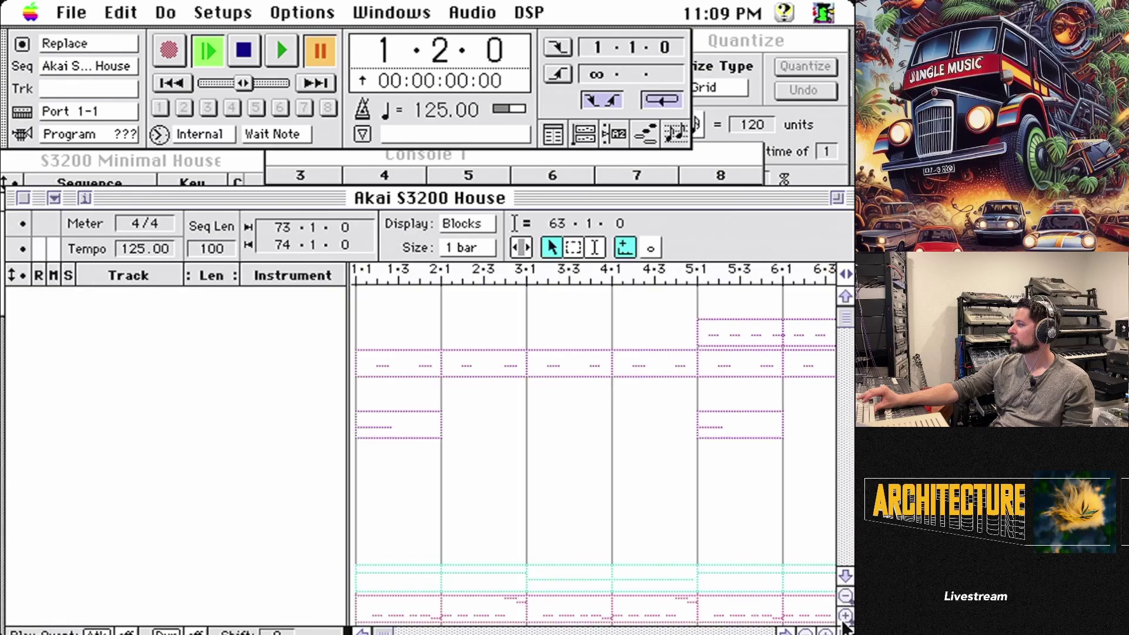
{"action": "left_click", "coordinate": [847, 552]}
{"action": "left_click", "coordinate": [846, 613]}
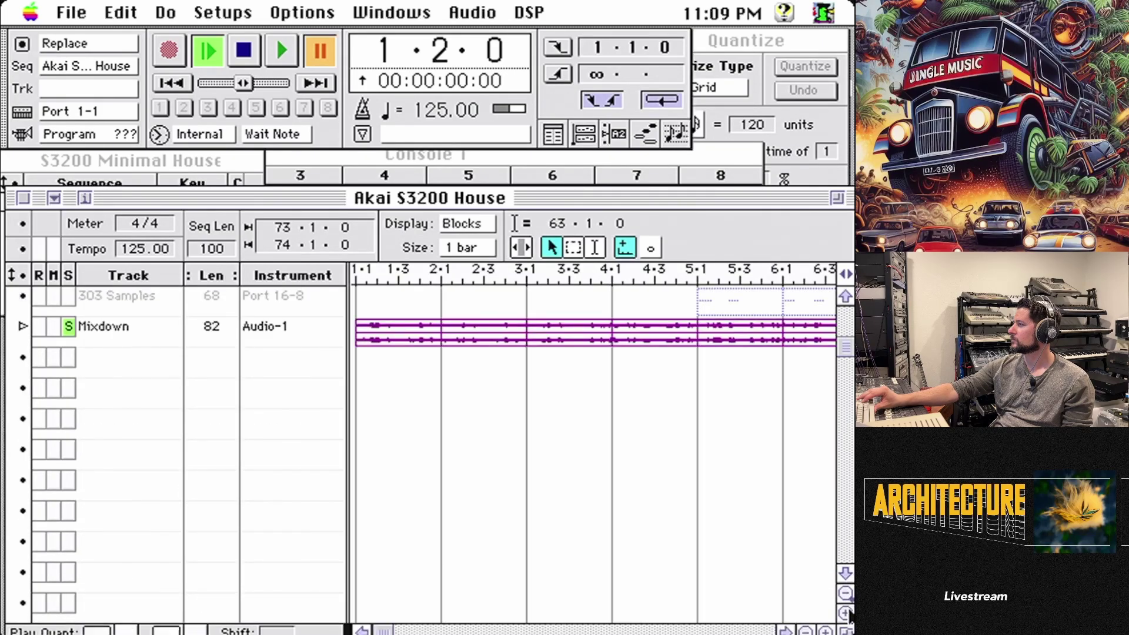
{"action": "left_click", "coordinate": [846, 613]}
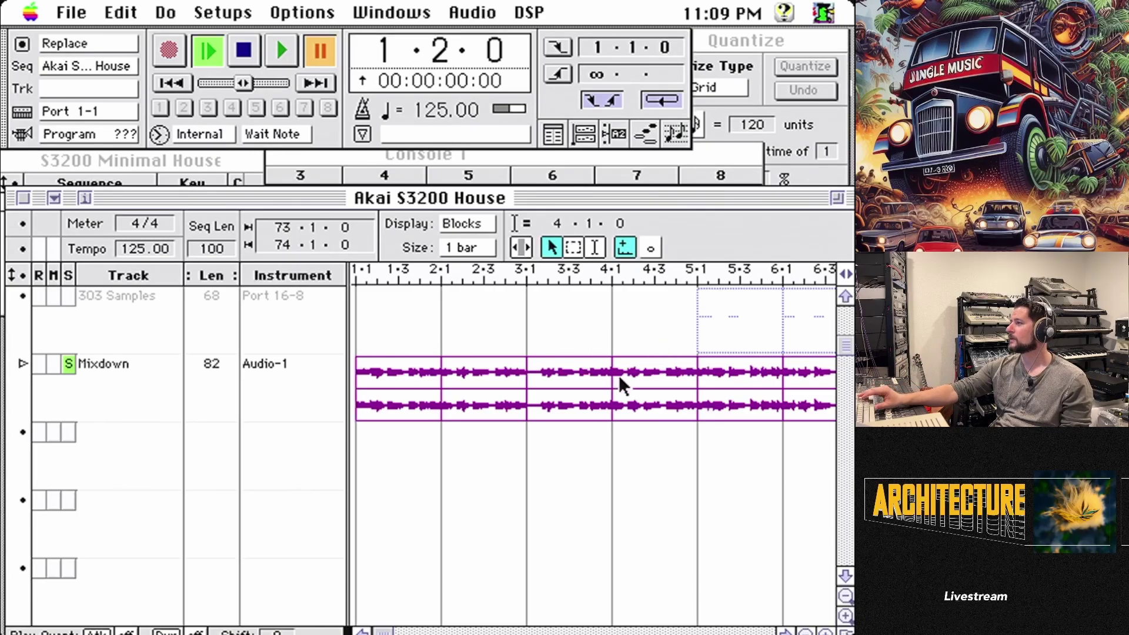
{"action": "key", "text": "ctrl+["}
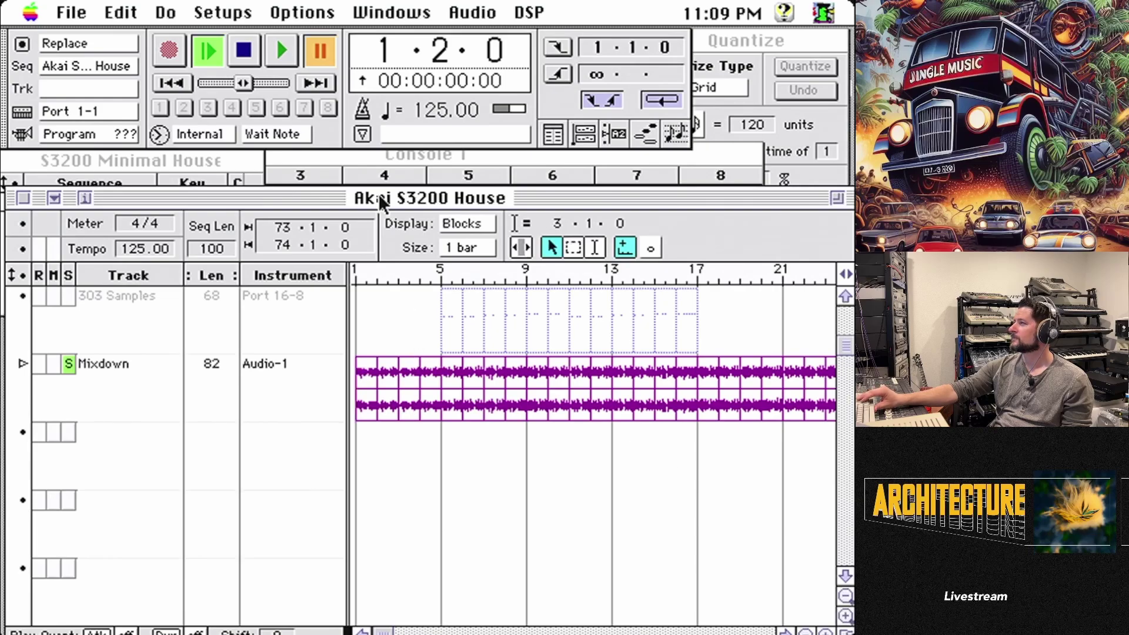
- Play the soloed Mixdown track from the beginning and restore the overview of all tracks
{"action": "left_click", "coordinate": [249, 49]}
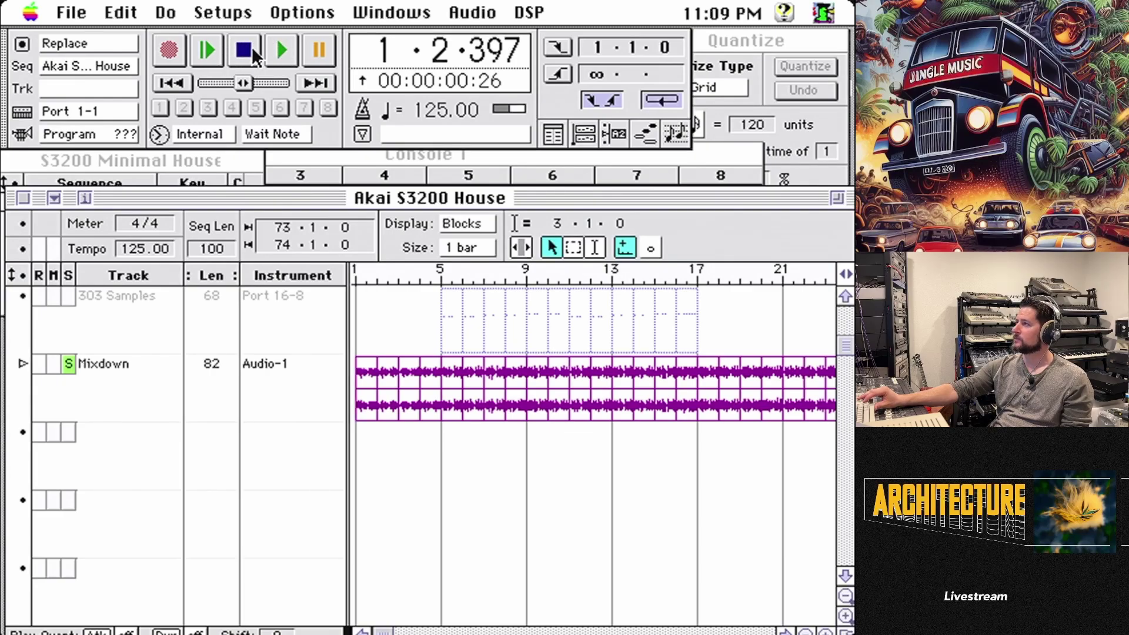
{"action": "left_click", "coordinate": [204, 50]}
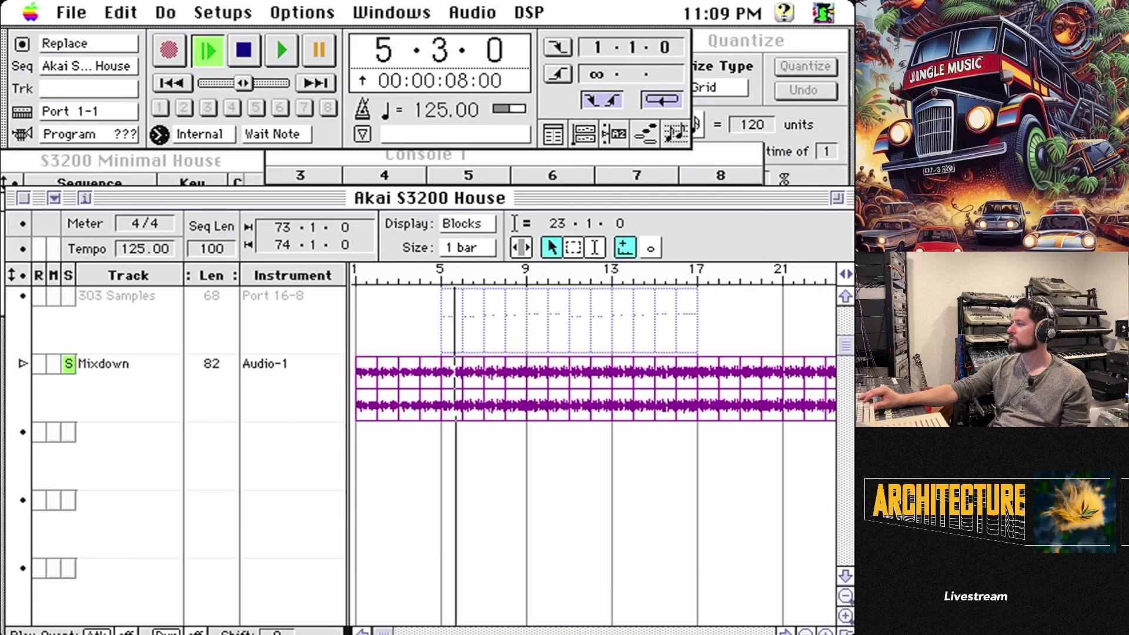
{"action": "key", "text": "super+bracketleft"}
{"action": "key", "text": "super+bracketleft"}
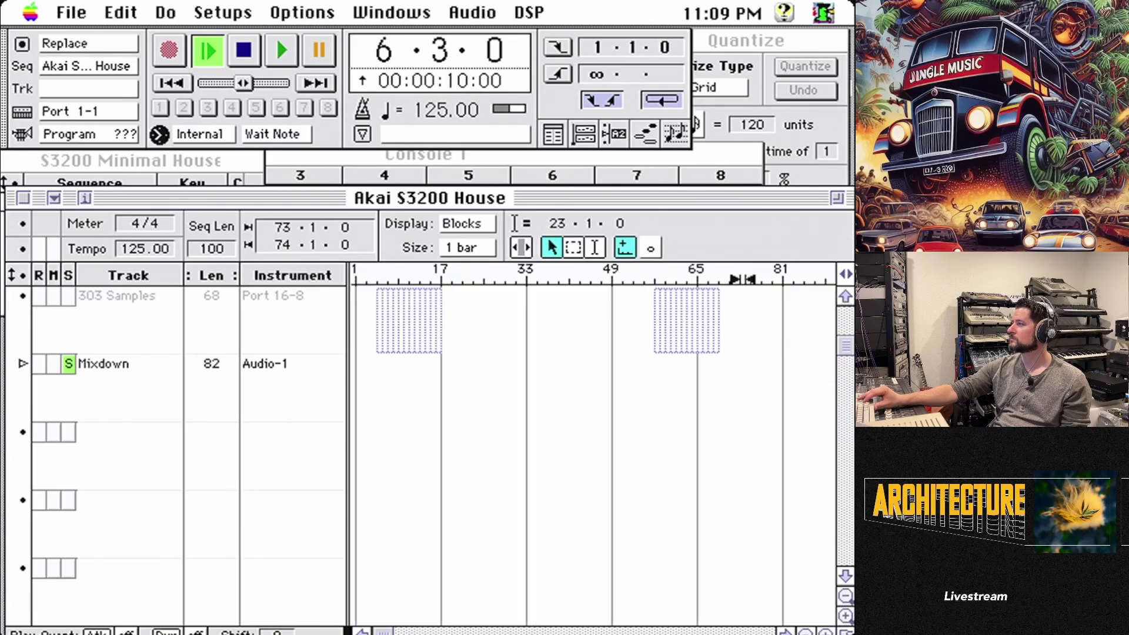
{"action": "left_click", "coordinate": [845, 597]}
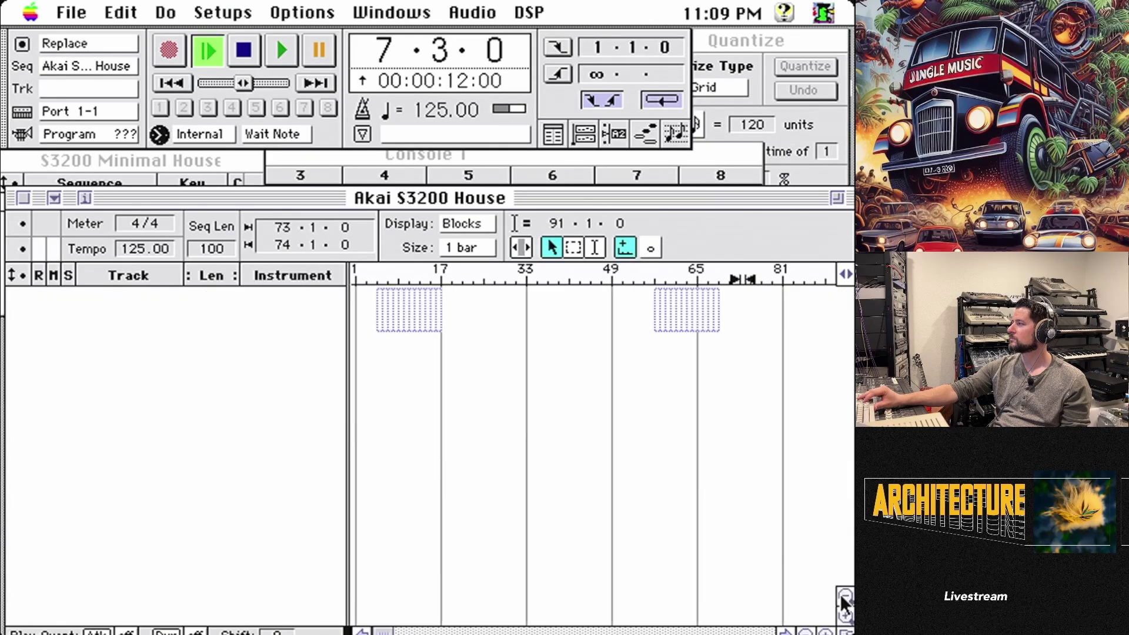
{"action": "left_click", "coordinate": [845, 598]}
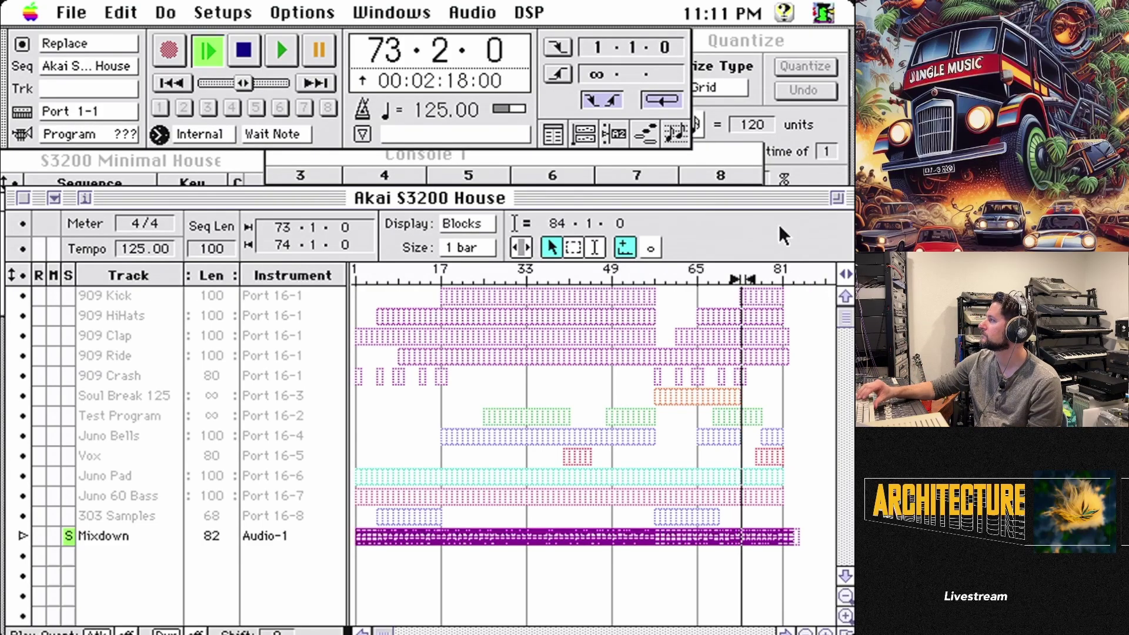
- Check the Audio-1 level in Console 1, return to the Akai S3200 House sequence and pause playback at the end of the mixdown
{"action": "left_click", "coordinate": [721, 147]}
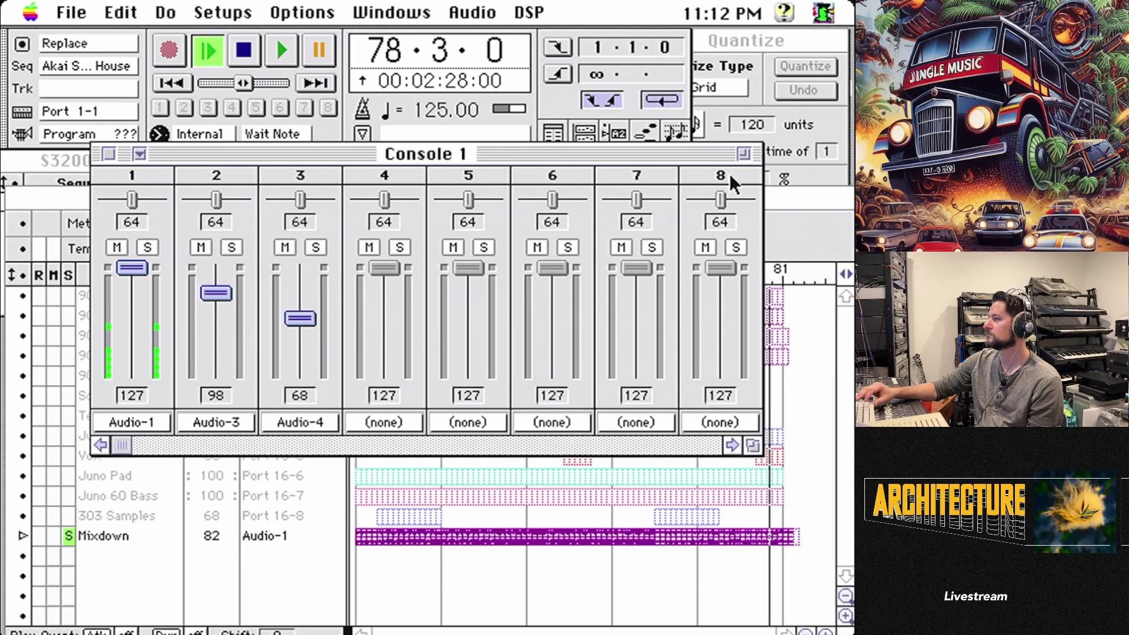
{"action": "left_click", "coordinate": [52, 207]}
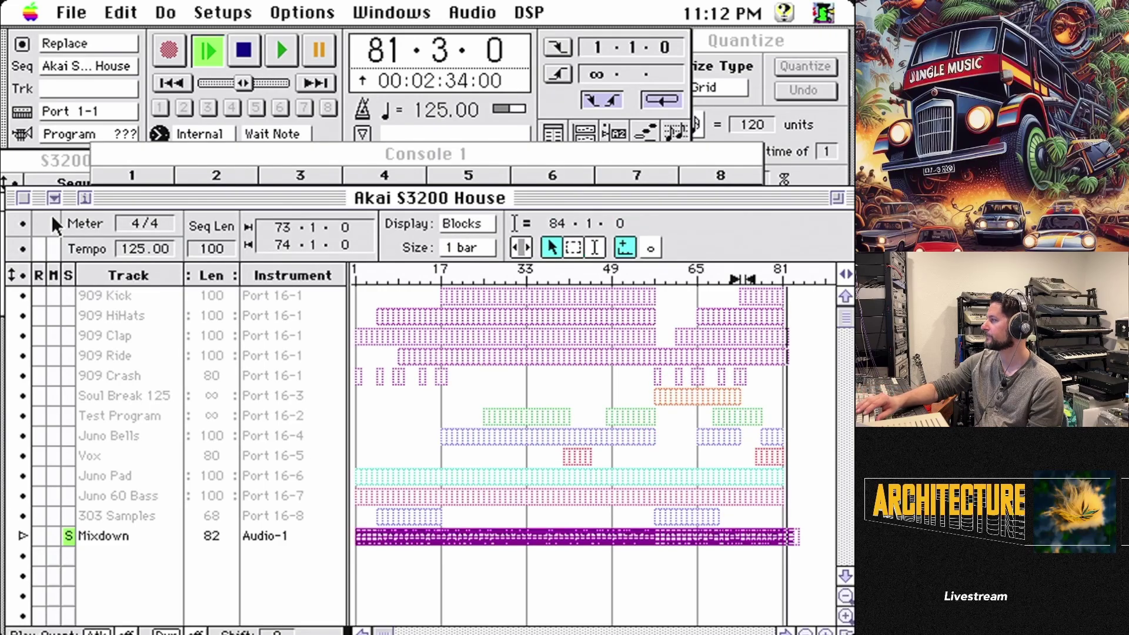
{"action": "key", "text": "space"}
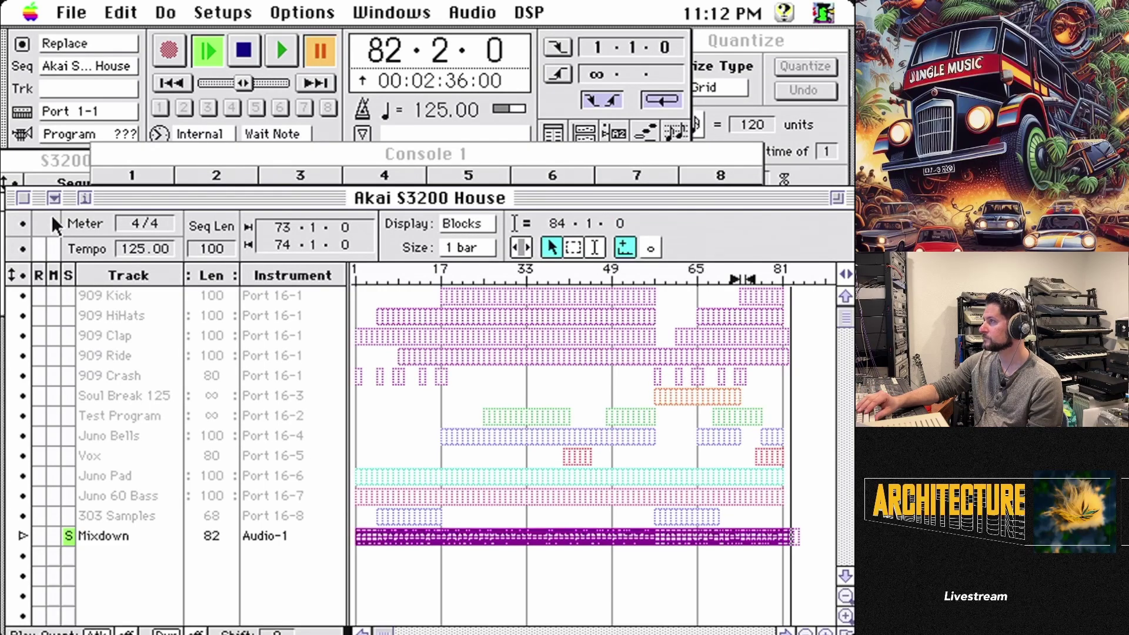